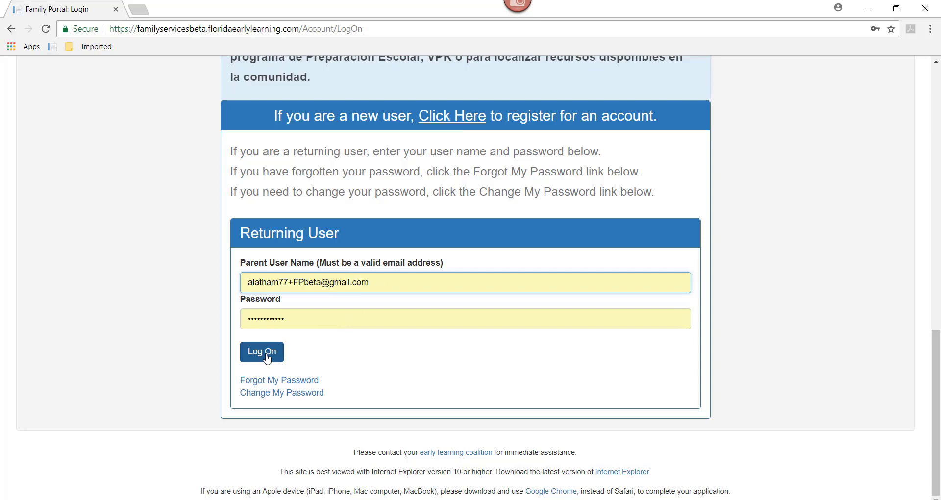
Step: Log on, turn off the VPK notice with 'Do not show this message again', and scroll the Family Profile
{"action": "left_click", "coordinate": [264, 355]}
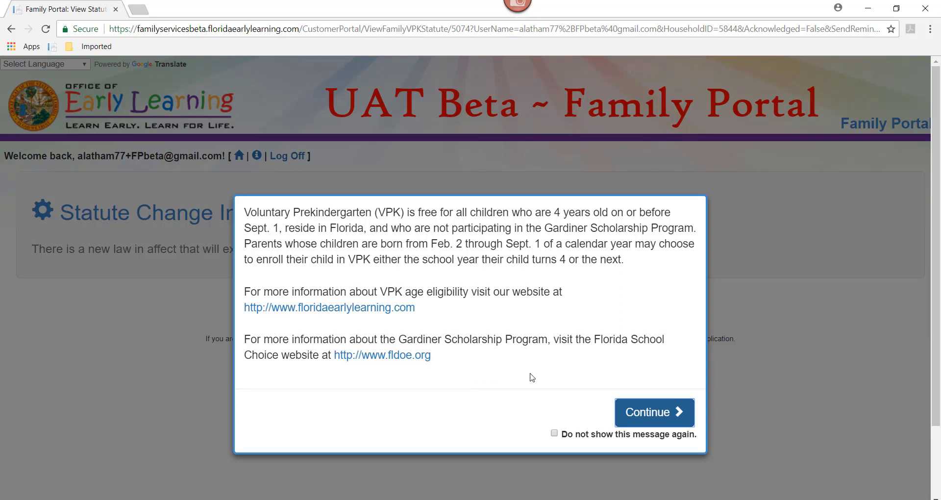
{"action": "left_click", "coordinate": [554, 433]}
{"action": "left_click", "coordinate": [643, 421]}
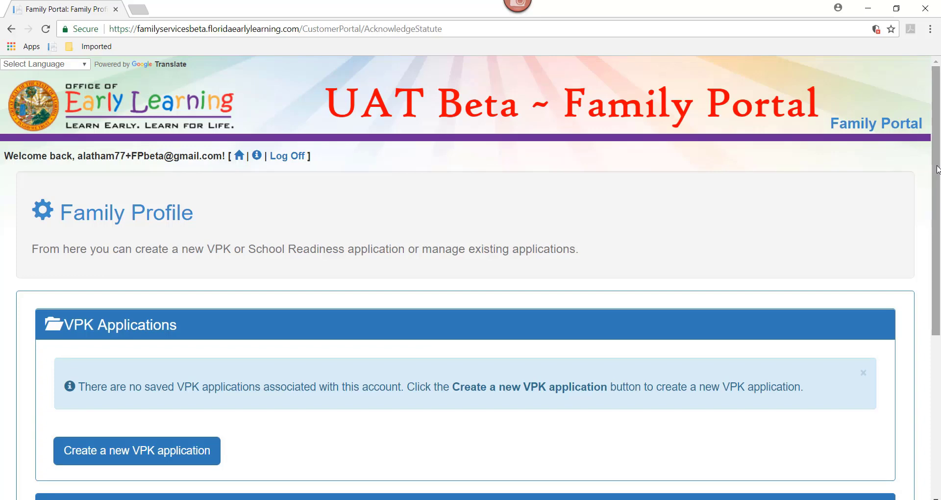
{"action": "left_click_drag", "start_coordinate": [937, 169], "coordinate": [937, 311]}
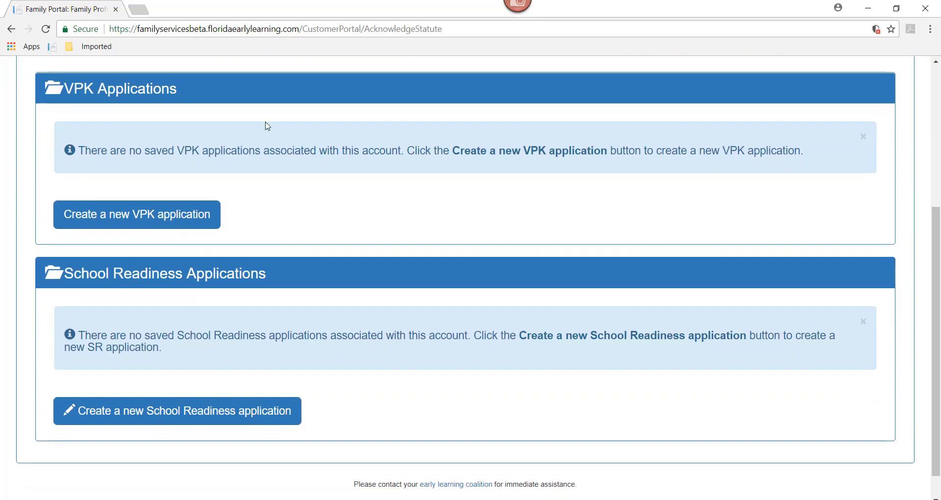
Step: Start a new VPK application, check eligibility with an initial birth date, and dismiss the result
{"action": "left_click", "coordinate": [159, 222]}
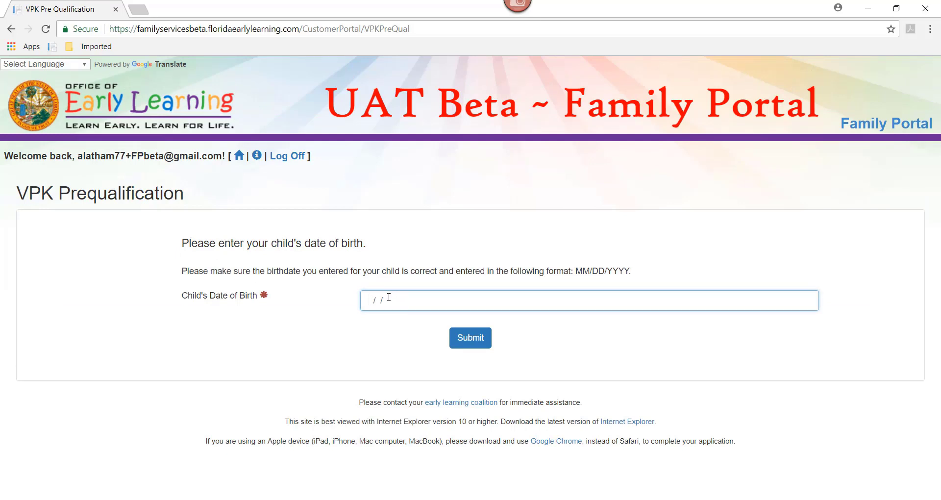
{"action": "type", "text": "05/05/2012"}
{"action": "left_click", "coordinate": [484, 342]}
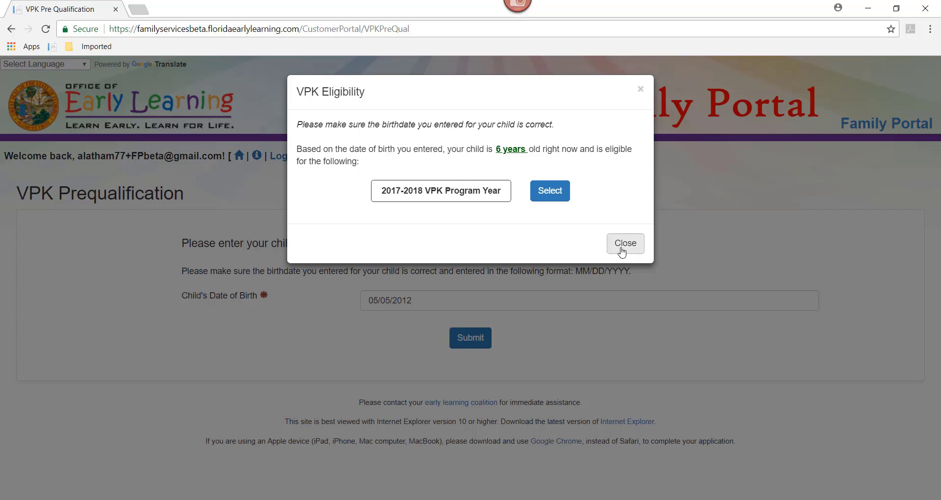
{"action": "left_click", "coordinate": [621, 251]}
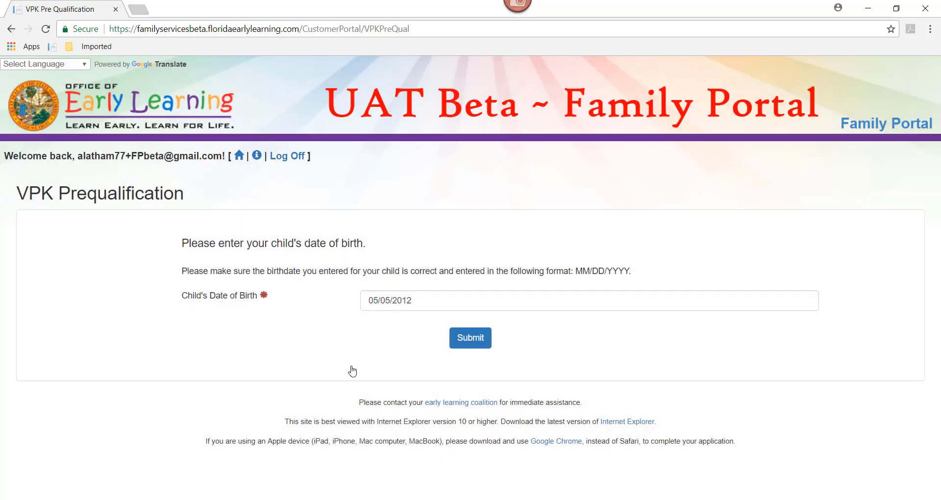
{"action": "left_click_drag", "start_coordinate": [420, 309], "coordinate": [296, 304]}
{"action": "type", "text": "02/"}
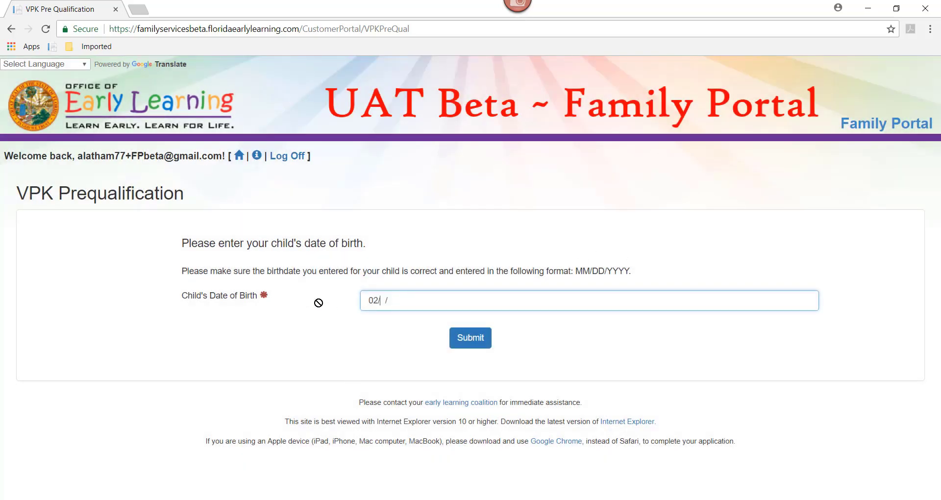
{"action": "type", "text": "02/2013"}
{"action": "left_click", "coordinate": [470, 343]}
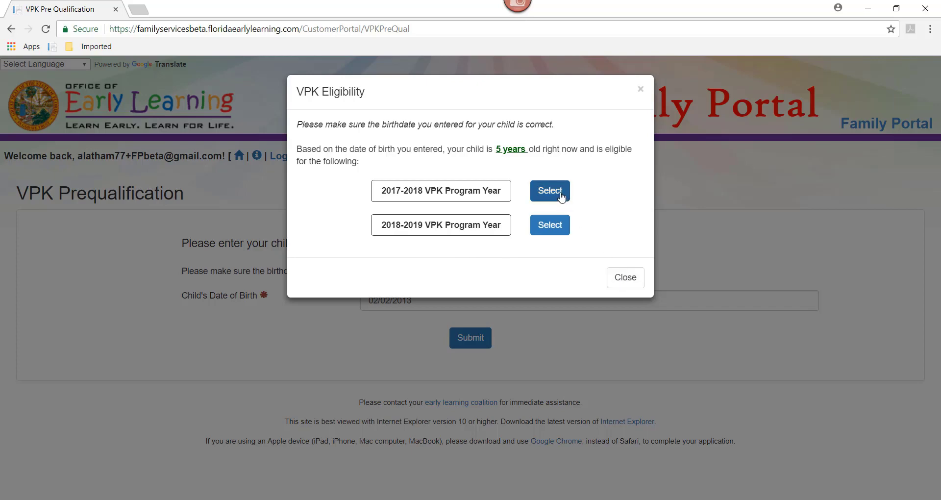
{"action": "left_click", "coordinate": [561, 197]}
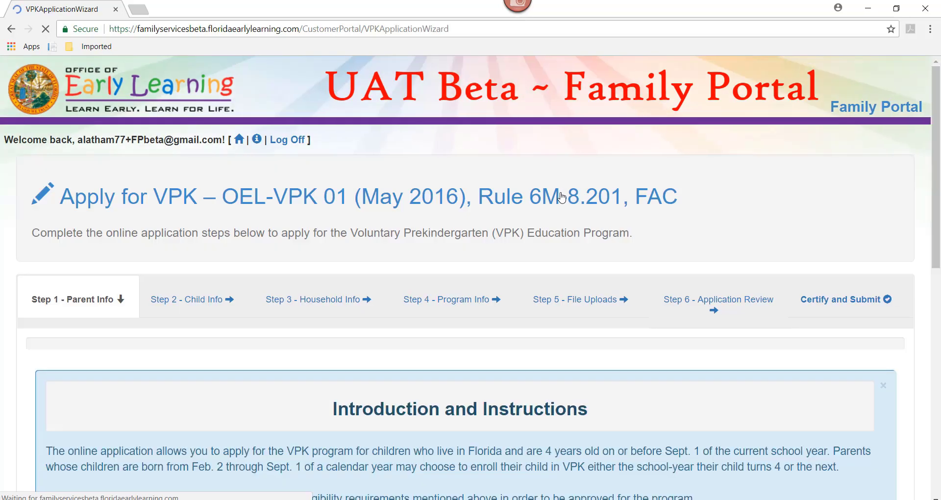
{"action": "scroll", "coordinate": [938, 127], "scroll_direction": "down", "scroll_amount": 1}
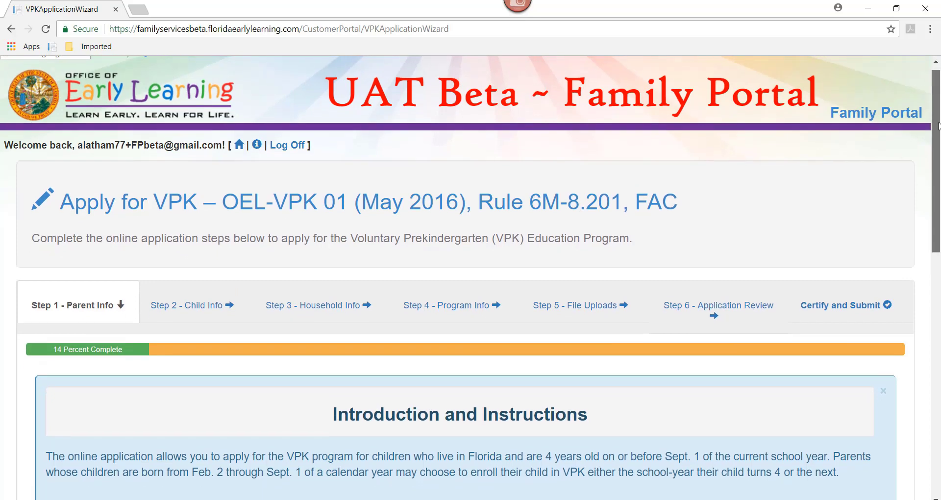
{"action": "left_click_drag", "start_coordinate": [938, 127], "coordinate": [939, 166]}
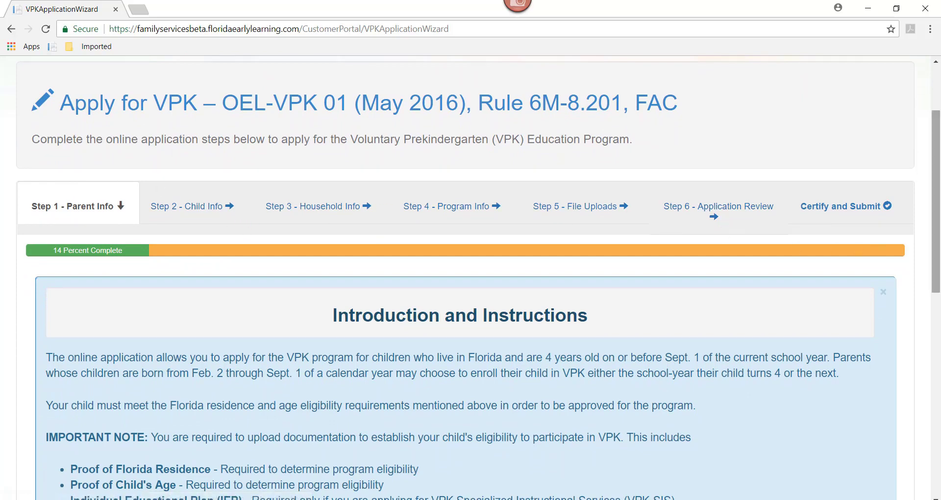
{"action": "left_click_drag", "start_coordinate": [938, 232], "coordinate": [939, 327]}
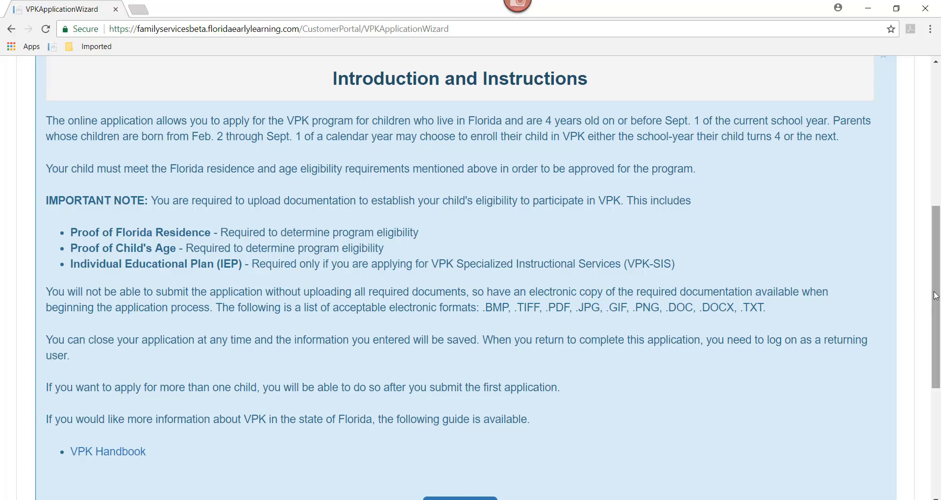
{"action": "left_click_drag", "start_coordinate": [936, 298], "coordinate": [939, 343]}
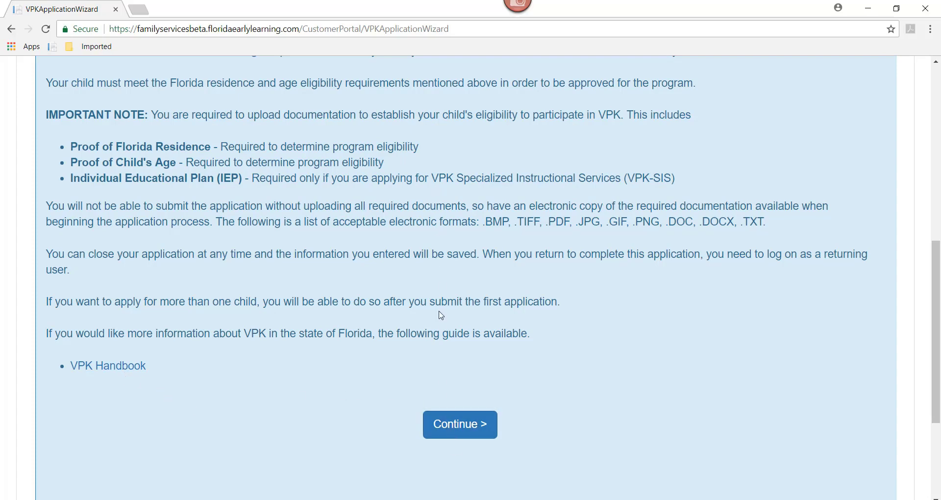
Step: Enter Parent 1's first and last name on the parent information form
{"action": "left_click", "coordinate": [456, 424]}
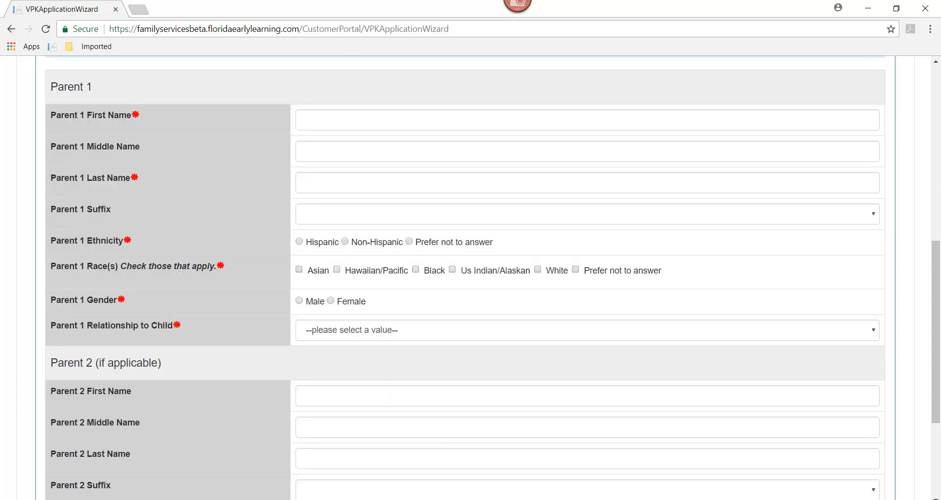
{"action": "left_click_drag", "start_coordinate": [937, 325], "coordinate": [932, 207]}
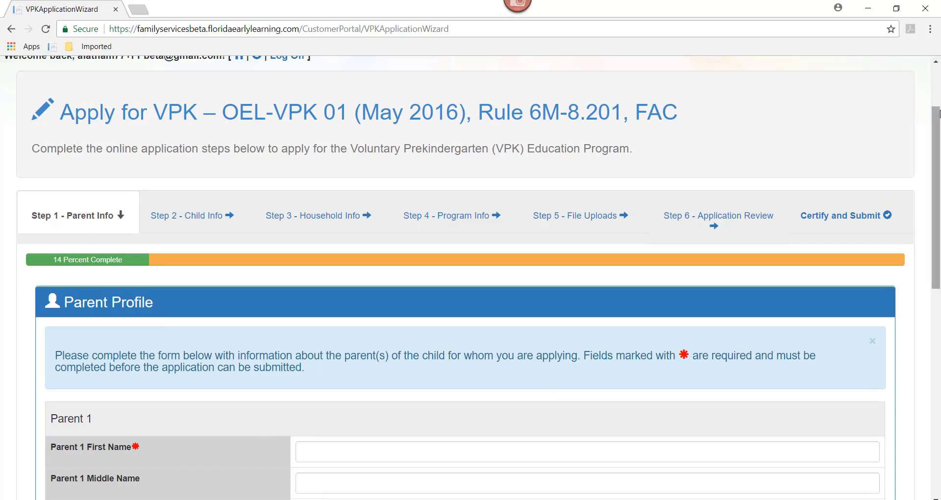
{"action": "left_click_drag", "start_coordinate": [937, 126], "coordinate": [937, 200]}
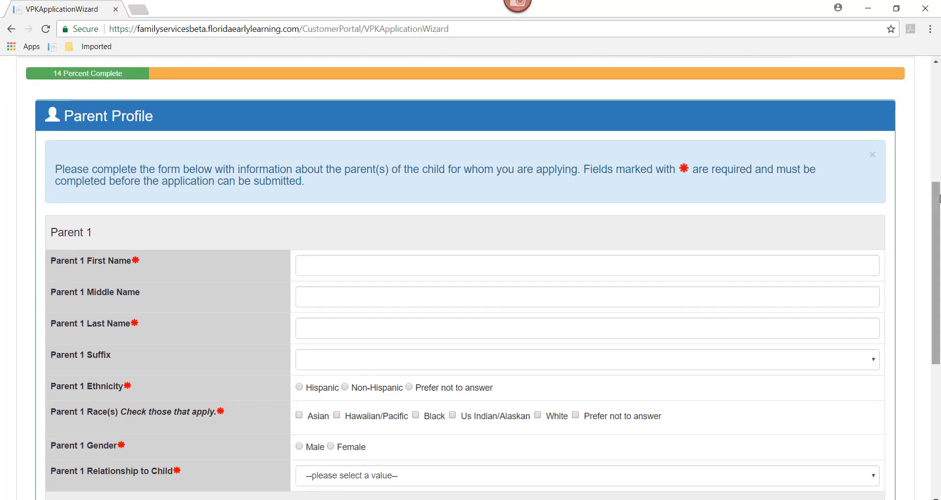
{"action": "left_click", "coordinate": [324, 266]}
{"action": "type", "text": "S"}
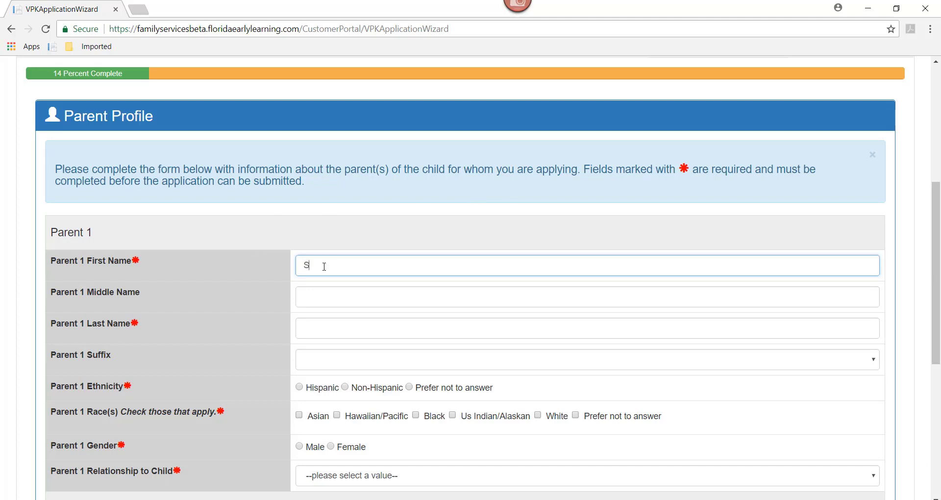
{"action": "type", "text": "nftr"}
{"action": "key", "text": "BackSpace"}
{"action": "key", "text": "BackSpace"}
{"action": "key", "text": "Tab"}
{"action": "key", "text": "Tab"}
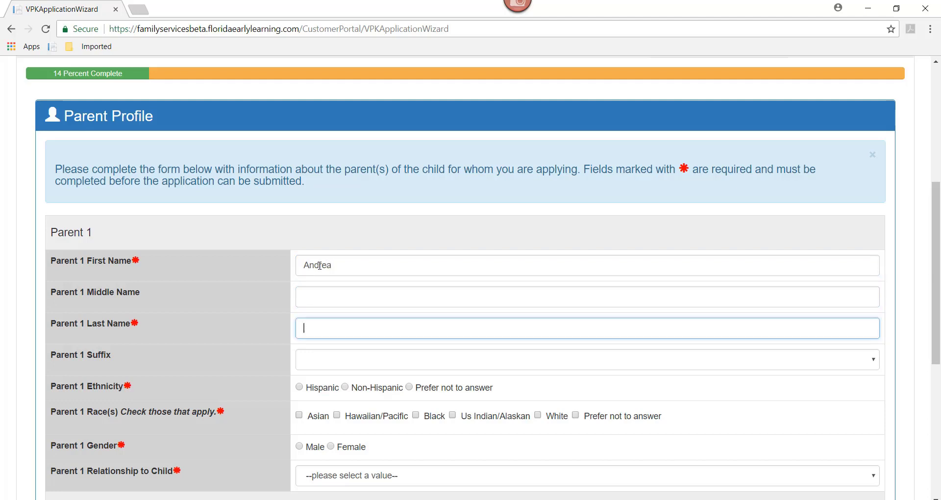
Step: Set Parent 1's ethnicity to Prefer not to answer, gender Female, relationship Parent/Step Parent
{"action": "left_click", "coordinate": [412, 390]}
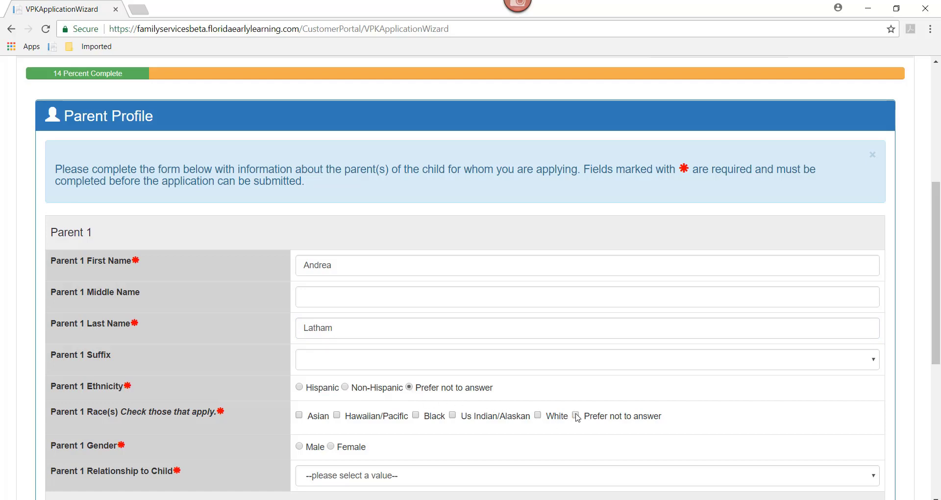
{"action": "scroll", "coordinate": [370, 241], "scroll_direction": "down", "scroll_amount": 4}
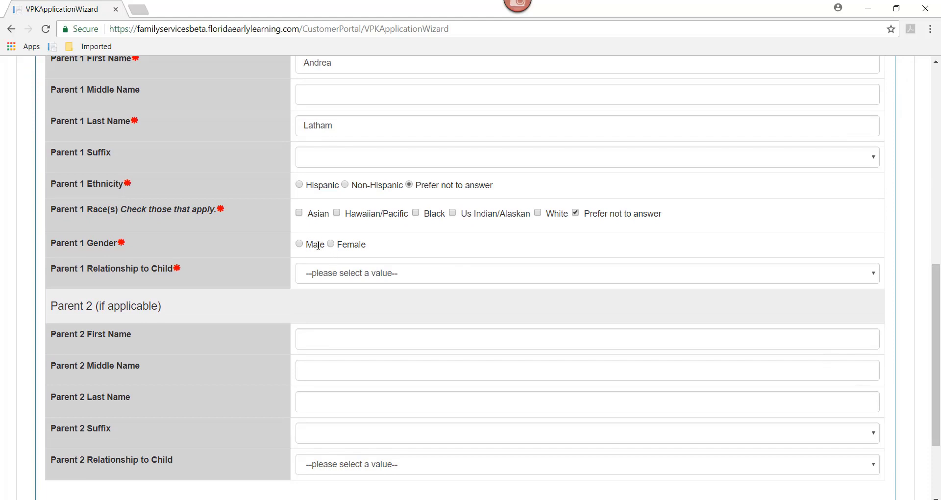
{"action": "left_click", "coordinate": [335, 248]}
{"action": "left_click", "coordinate": [336, 273]}
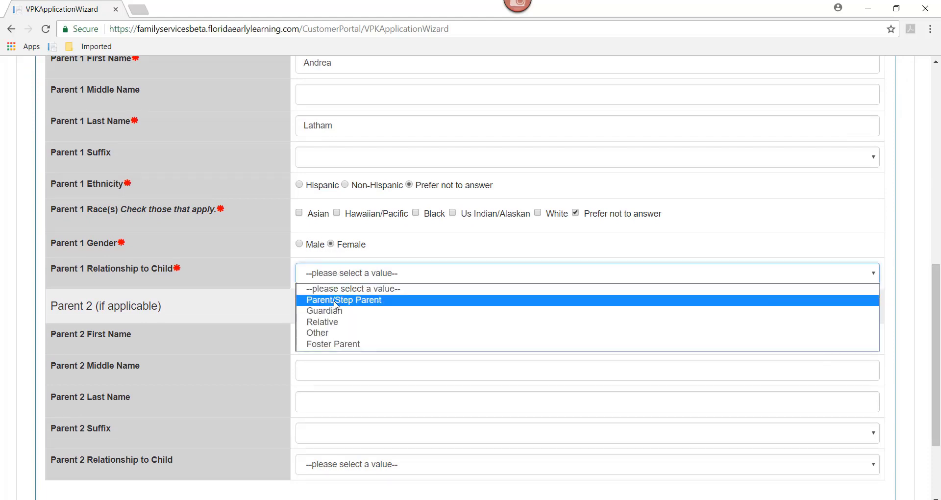
{"action": "left_click", "coordinate": [336, 301]}
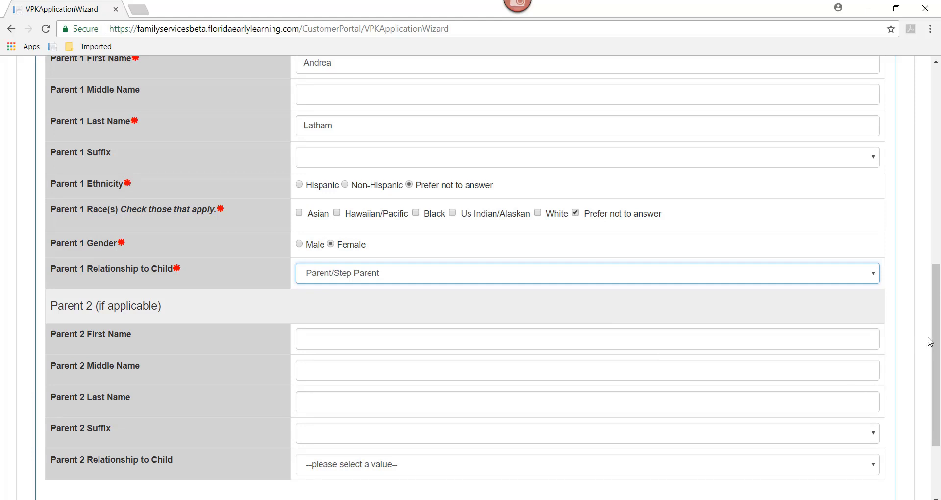
{"action": "scroll", "coordinate": [930, 342], "scroll_direction": "down", "scroll_amount": 2}
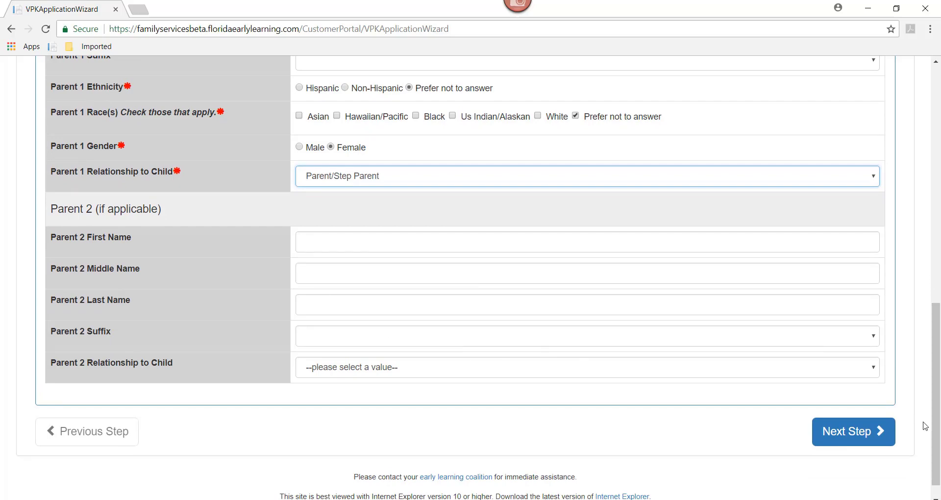
Step: Enter the child's first and last name on the child information step
{"action": "left_click", "coordinate": [853, 438]}
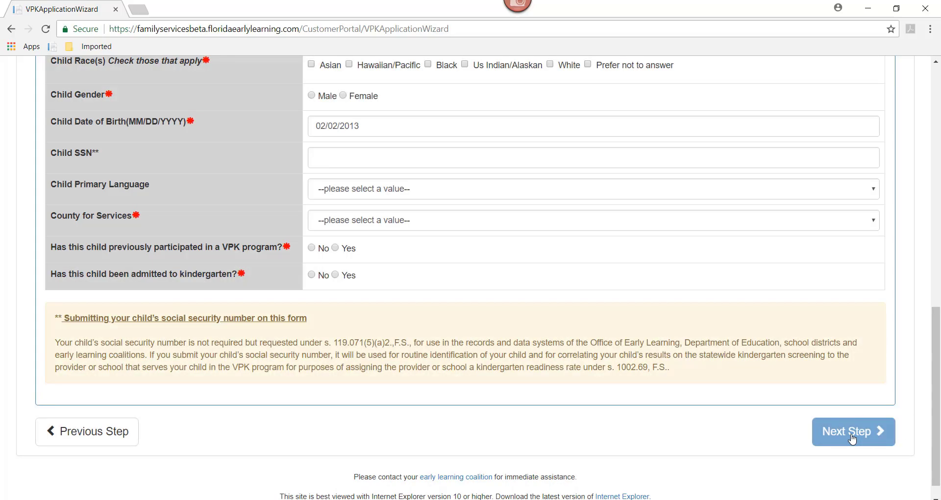
{"action": "left_click_drag", "start_coordinate": [937, 413], "coordinate": [925, 251]}
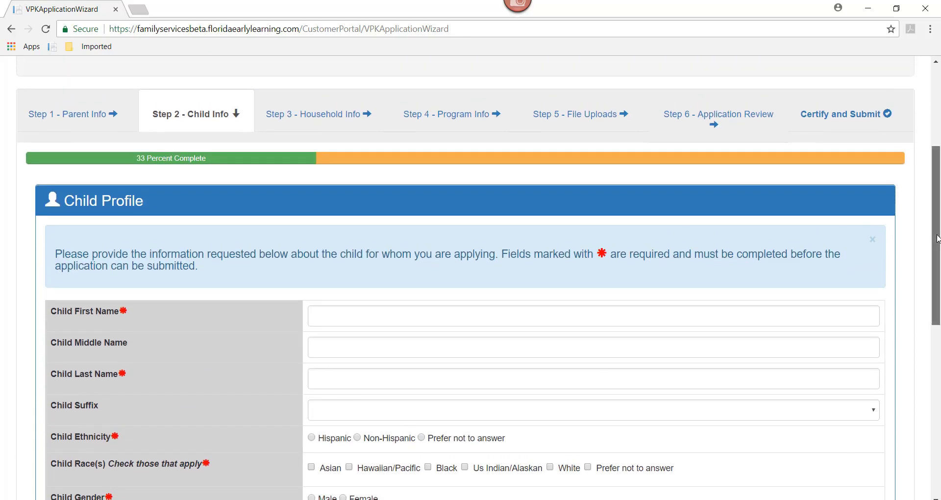
{"action": "left_click_drag", "start_coordinate": [926, 252], "coordinate": [938, 282]}
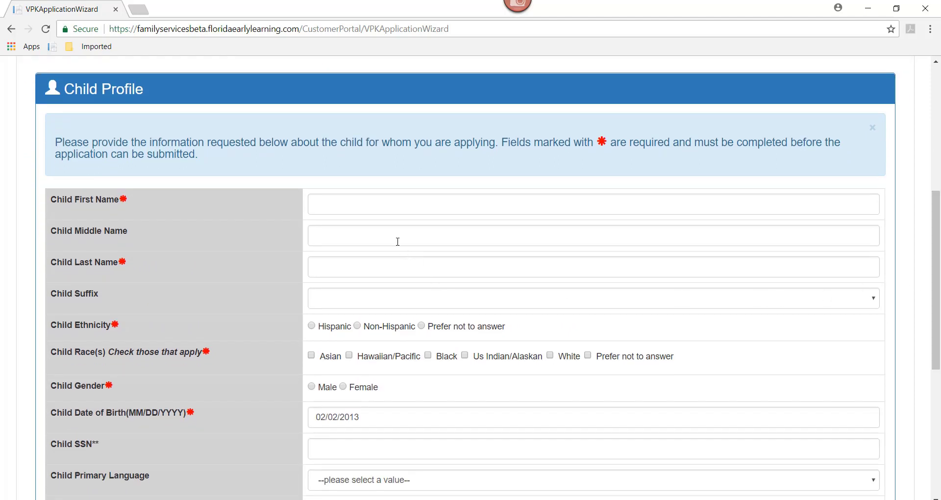
{"action": "left_click", "coordinate": [342, 204]}
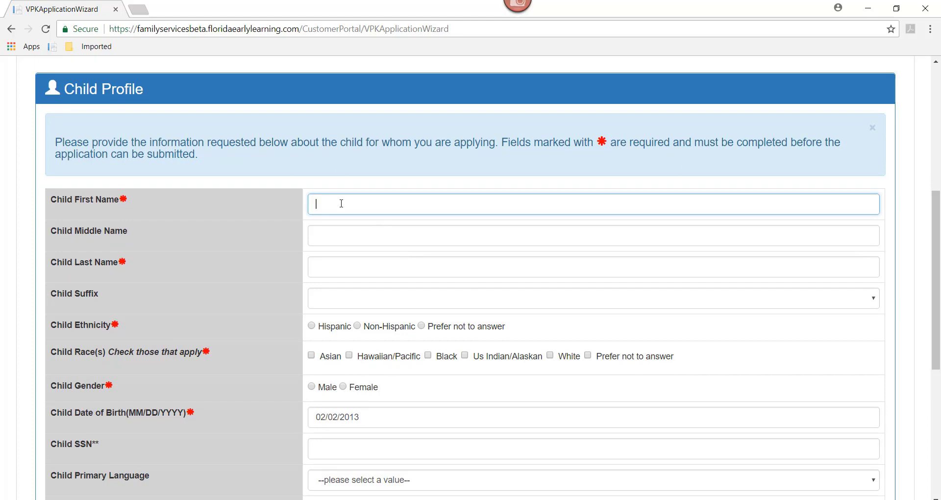
{"action": "key", "text": "Tab"}
{"action": "key", "text": "Tab"}
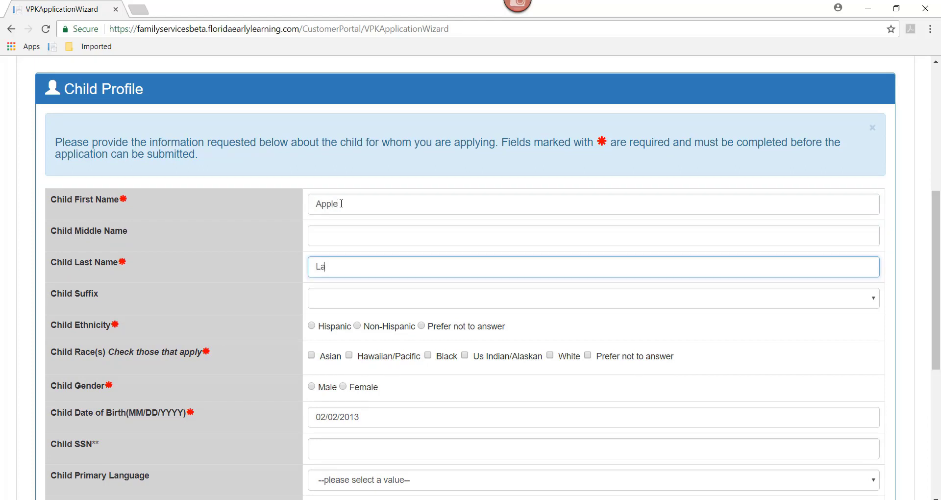
Step: Set the child's ethnicity to Prefer not to answer, gender Female, and primary language English
{"action": "left_click", "coordinate": [421, 326]}
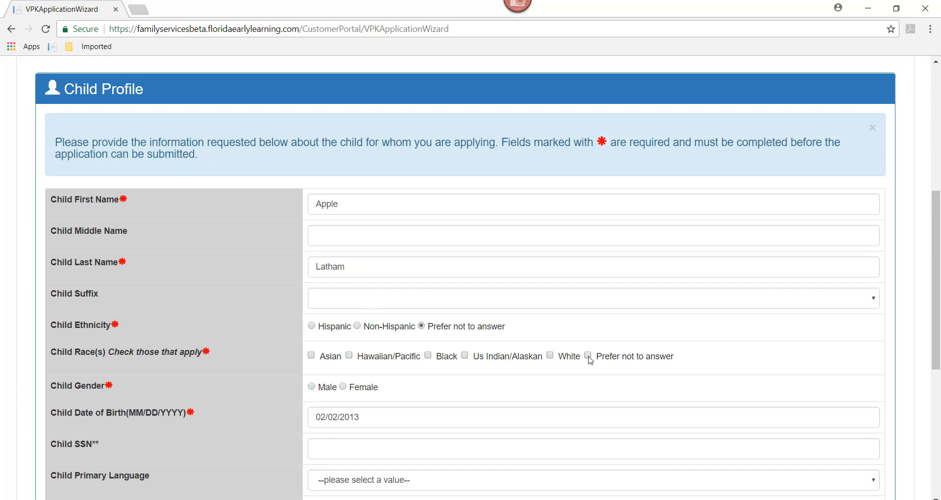
{"action": "scroll", "coordinate": [939, 321], "scroll_direction": "down", "scroll_amount": 3}
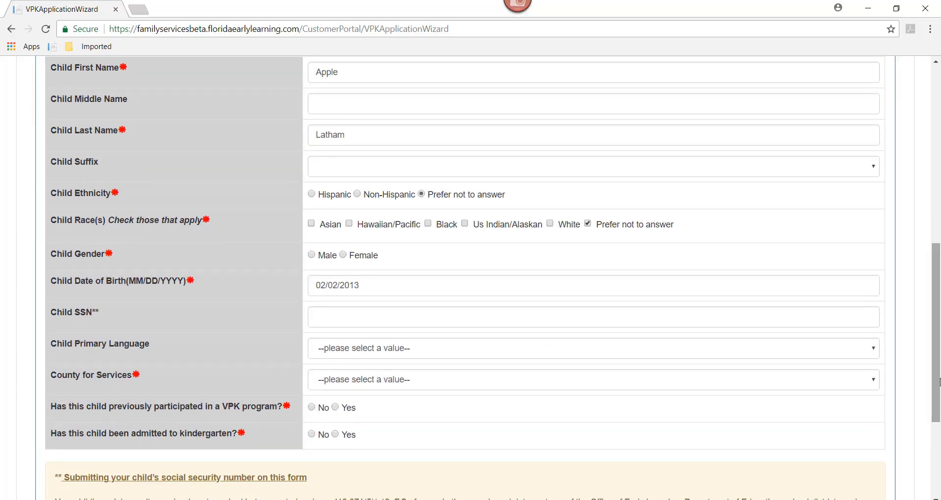
{"action": "left_click", "coordinate": [343, 255]}
{"action": "left_click_drag", "start_coordinate": [937, 308], "coordinate": [937, 347]}
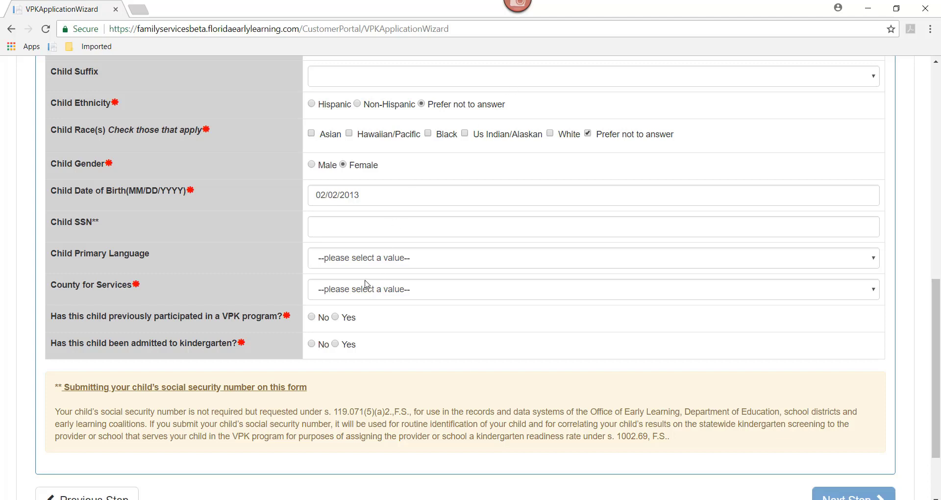
{"action": "left_click", "coordinate": [356, 265]}
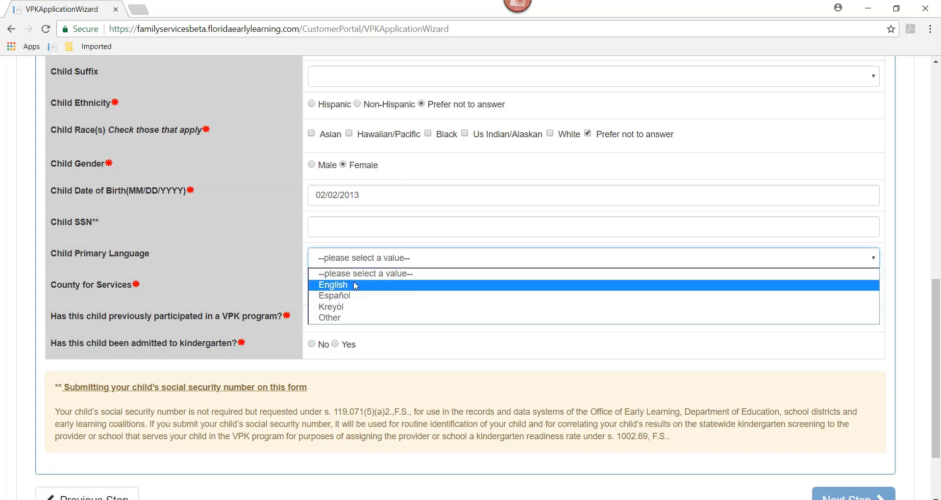
{"action": "left_click", "coordinate": [354, 284]}
Step: Choose Leon as the county for services and answer No to prior VPK and kindergarten
{"action": "left_click", "coordinate": [353, 292]}
{"action": "scroll", "coordinate": [353, 240], "scroll_direction": "down", "scroll_amount": 1}
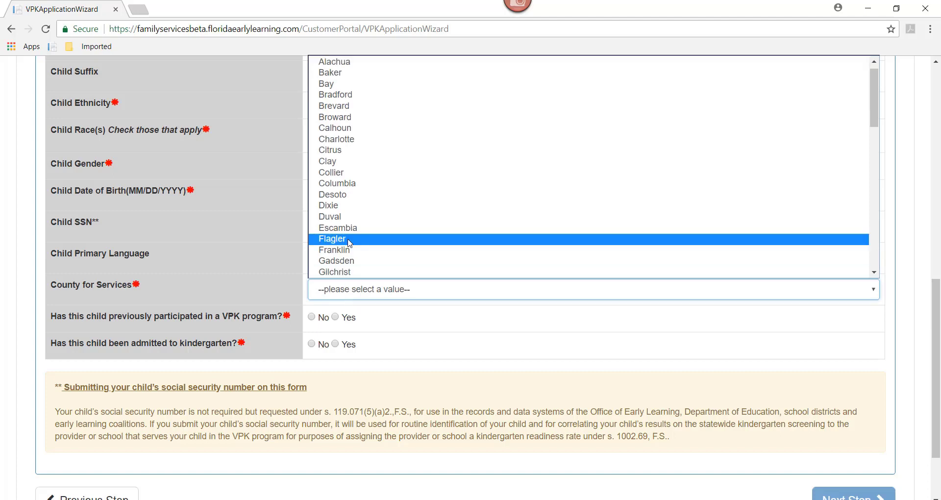
{"action": "left_click_drag", "start_coordinate": [876, 107], "coordinate": [871, 130]}
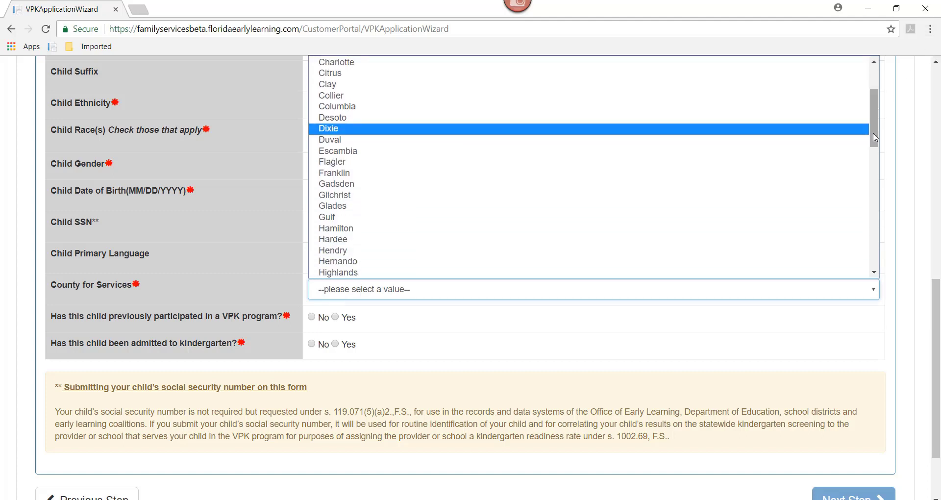
{"action": "scroll", "coordinate": [866, 137], "scroll_direction": "down", "scroll_amount": 3}
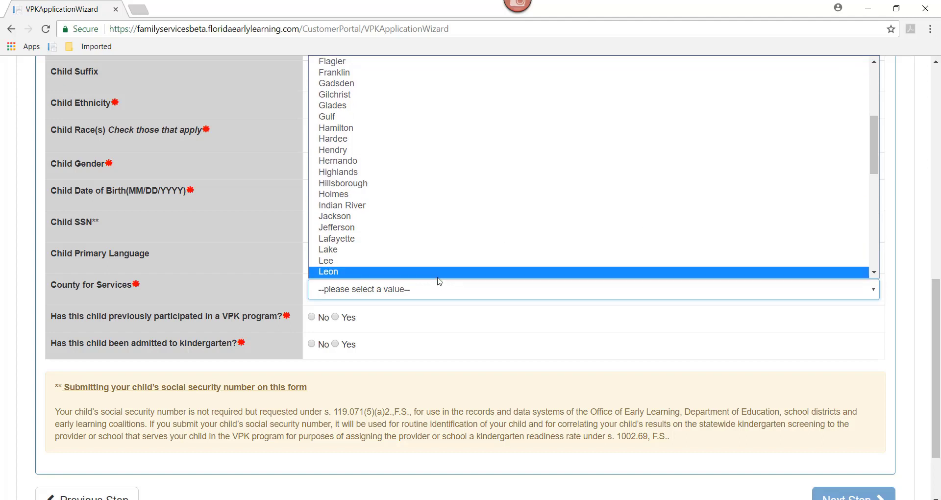
{"action": "left_click", "coordinate": [439, 276]}
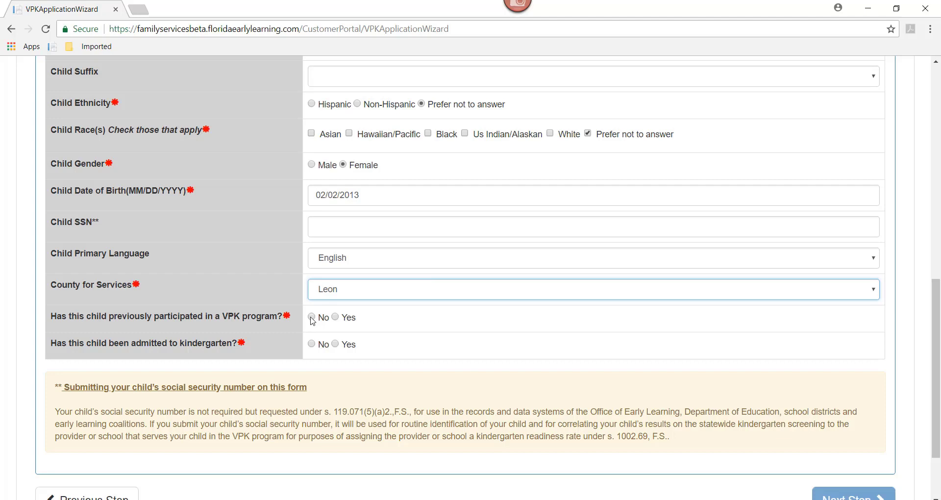
{"action": "left_click", "coordinate": [311, 317]}
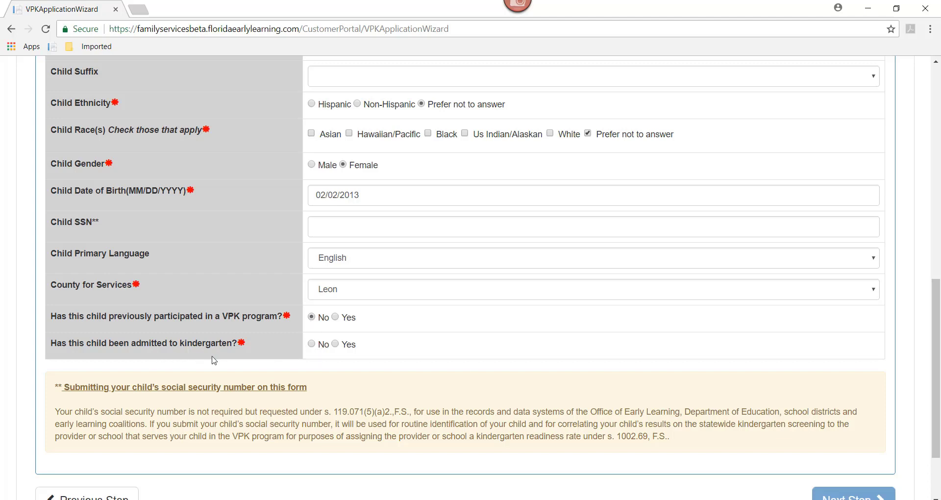
{"action": "left_click", "coordinate": [312, 345]}
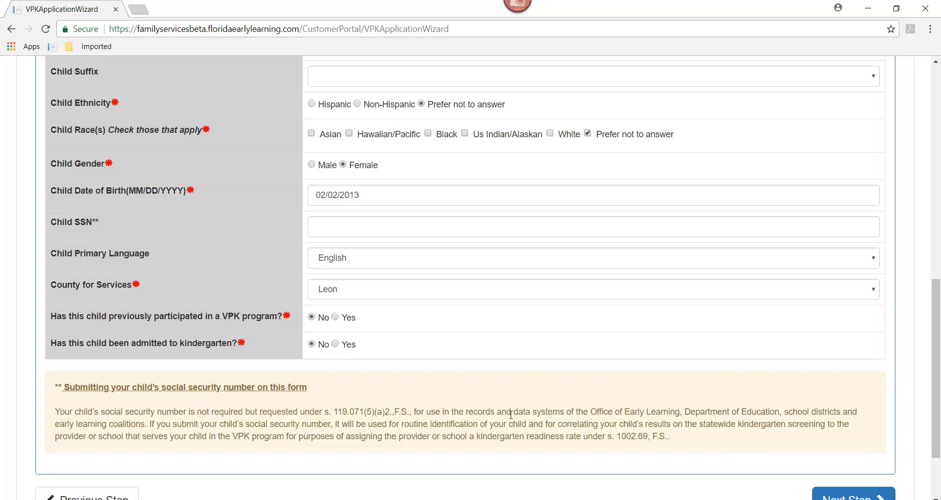
{"action": "scroll", "coordinate": [933, 399], "scroll_direction": "down", "scroll_amount": 2}
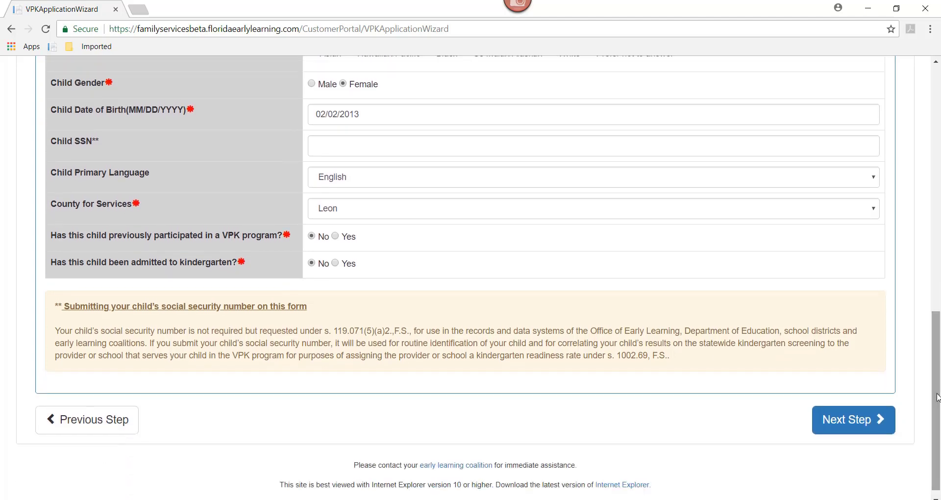
Step: Accept the VPK Eligibility result showing the child is 5 and continue to contact details
{"action": "left_click", "coordinate": [840, 424]}
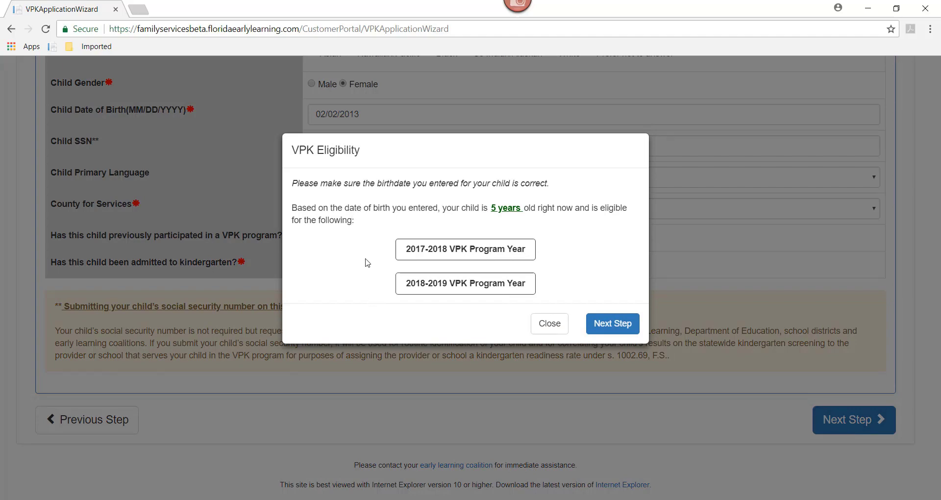
{"action": "left_click", "coordinate": [615, 324]}
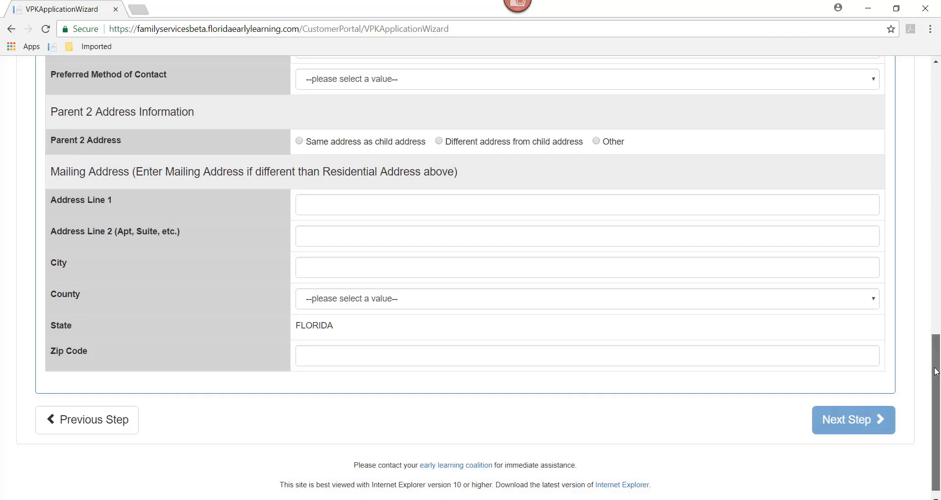
Step: Enter the parent's street address, city, Leon residential county, and zip code
{"action": "left_click_drag", "start_coordinate": [937, 362], "coordinate": [936, 181]}
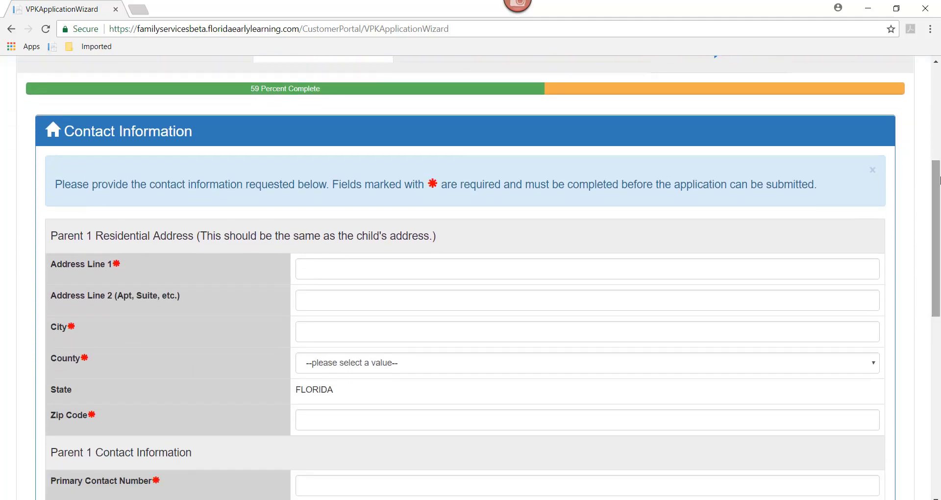
{"action": "left_click", "coordinate": [310, 270]}
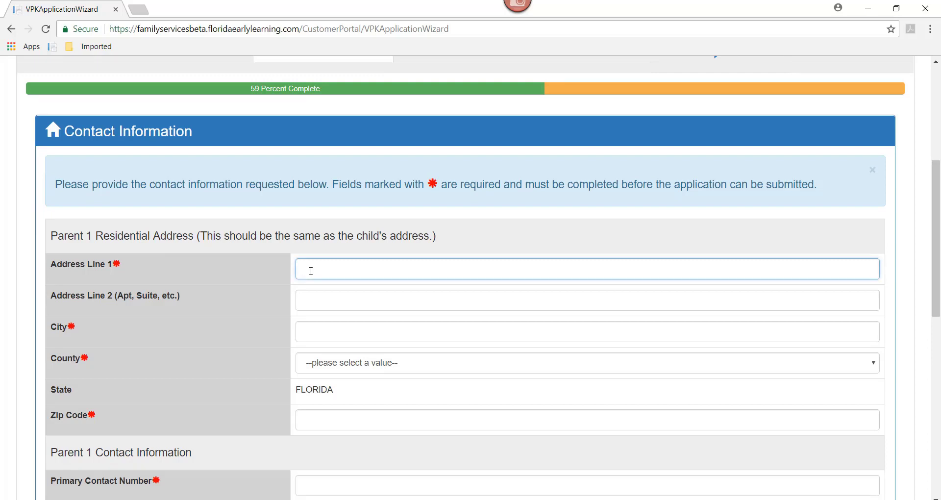
{"action": "key", "text": "Tab"}
{"action": "key", "text": "Tab"}
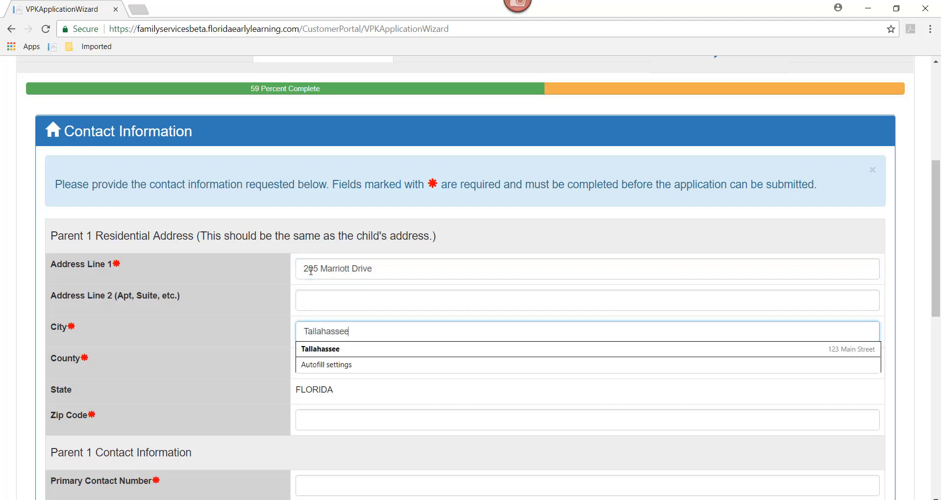
{"action": "key", "text": "Tab"}
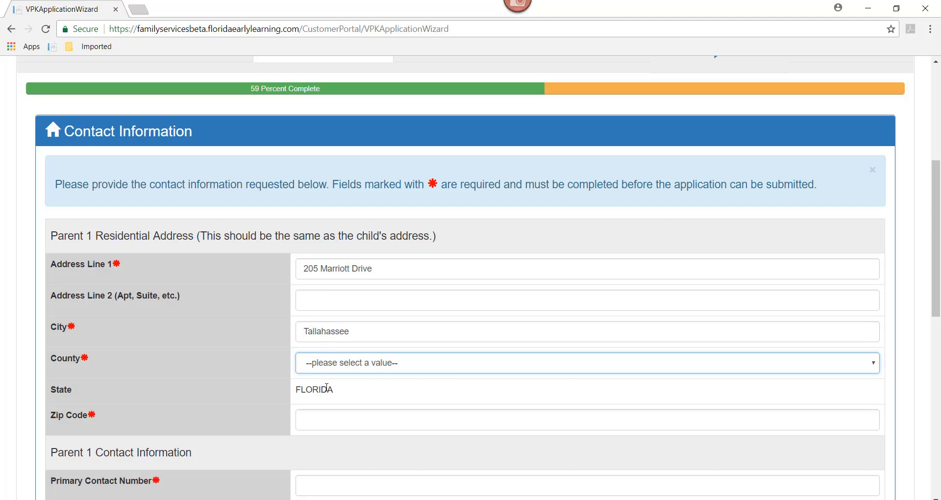
{"action": "left_click", "coordinate": [325, 371]}
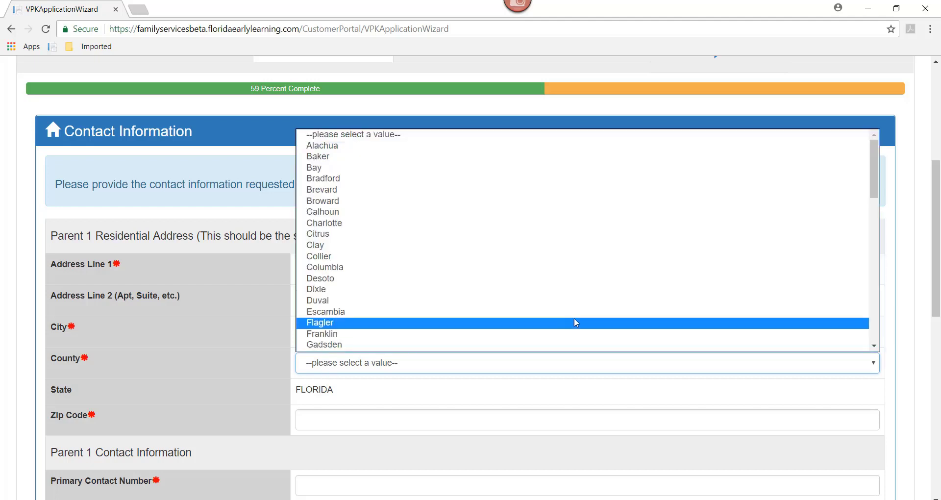
{"action": "scroll", "coordinate": [874, 198], "scroll_direction": "down", "scroll_amount": 1}
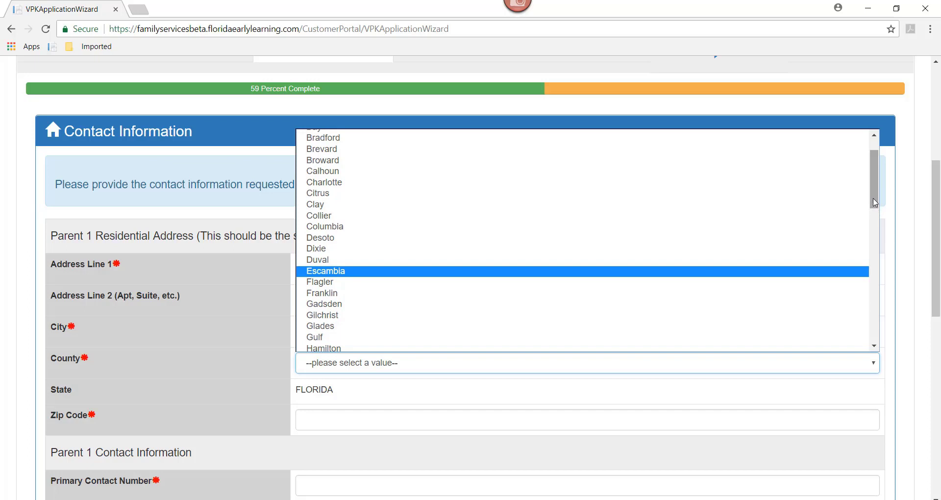
{"action": "left_click_drag", "start_coordinate": [875, 204], "coordinate": [874, 258]}
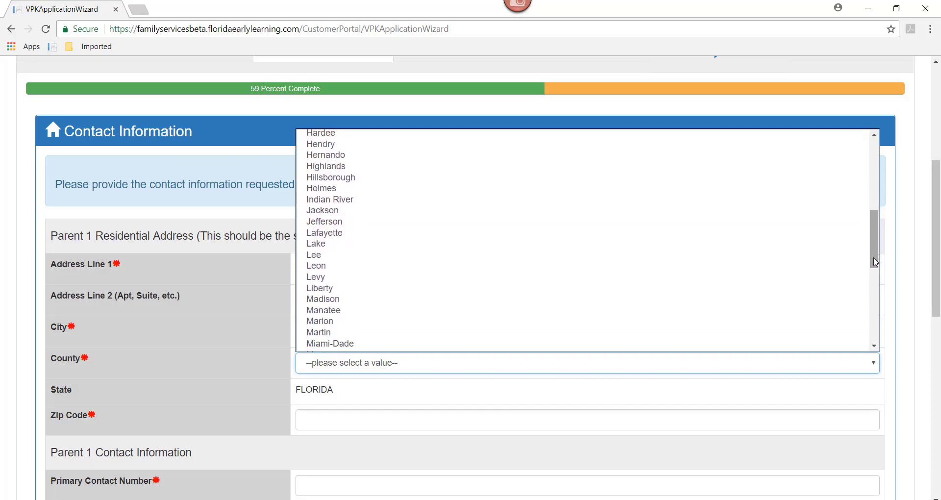
{"action": "left_click", "coordinate": [338, 267]}
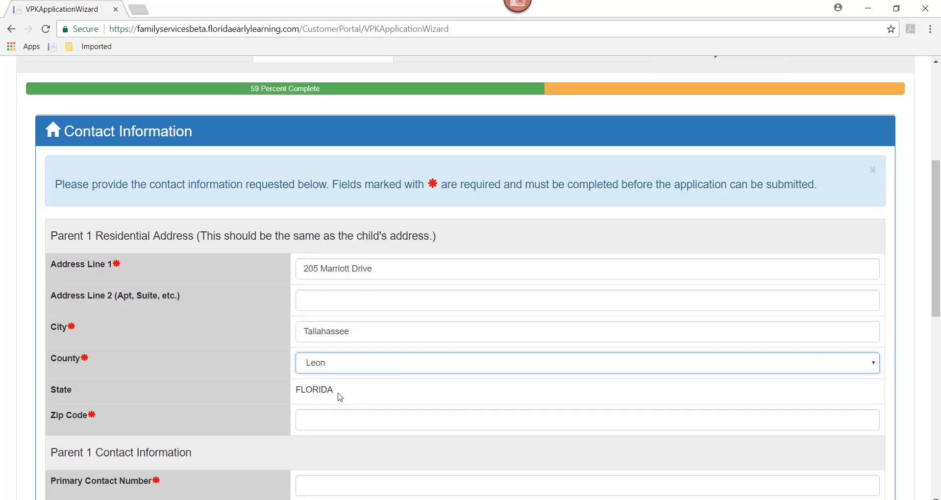
{"action": "left_click", "coordinate": [324, 423]}
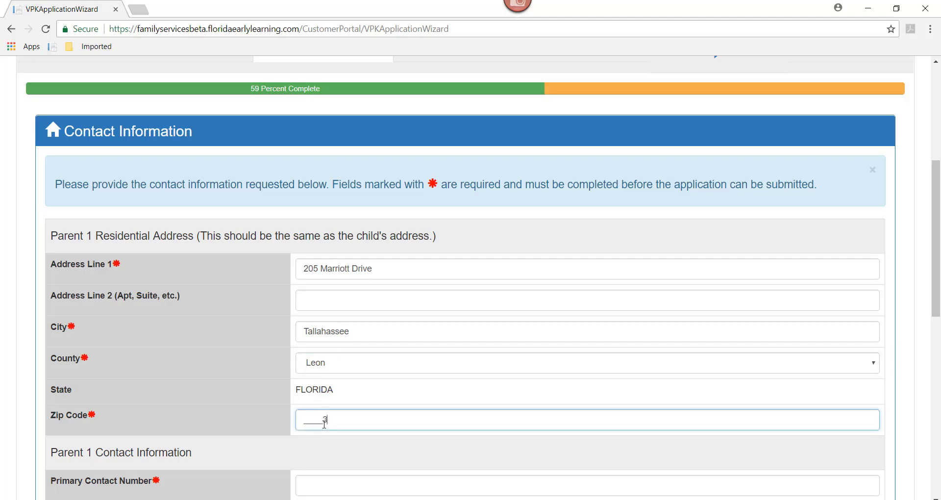
{"action": "type", "text": "32309"}
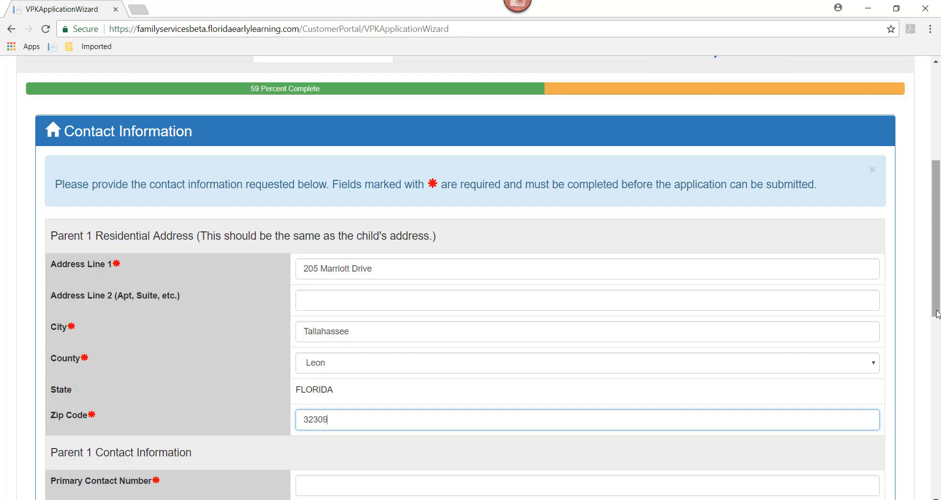
Step: Enter the parent's primary phone number and set Primary Contact Number as preferred contact
{"action": "scroll", "coordinate": [938, 342], "scroll_direction": "down", "scroll_amount": 5}
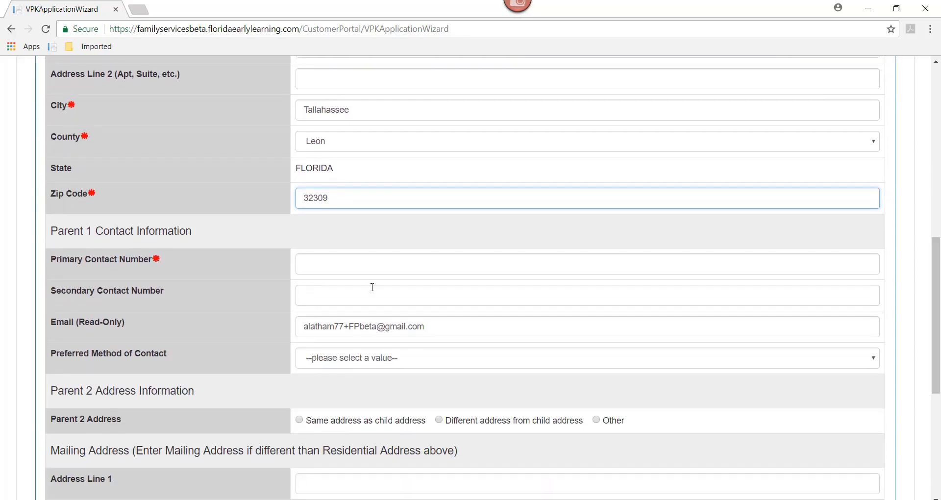
{"action": "left_click", "coordinate": [312, 269]}
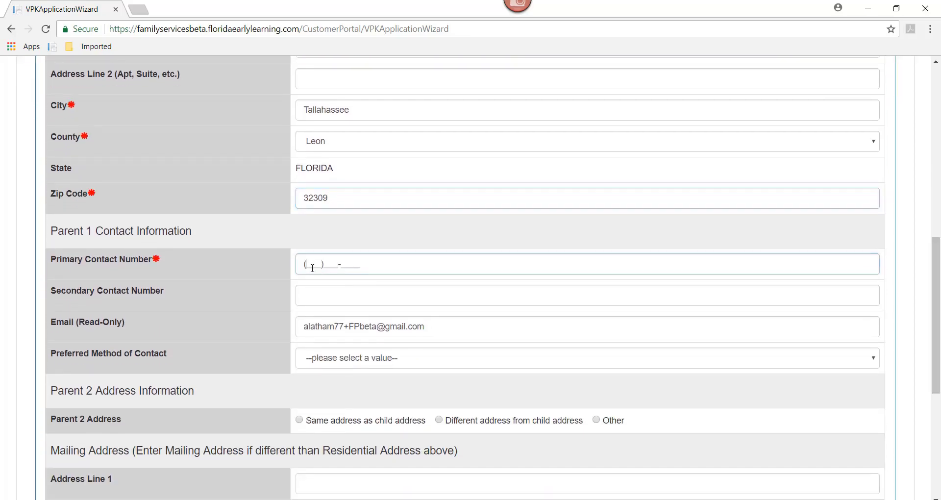
{"action": "type", "text": "555555555"}
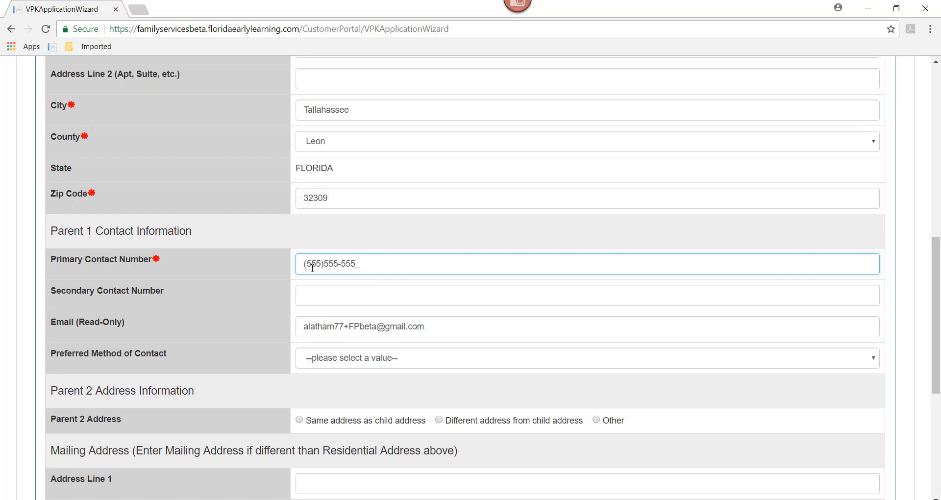
{"action": "left_click", "coordinate": [326, 363]}
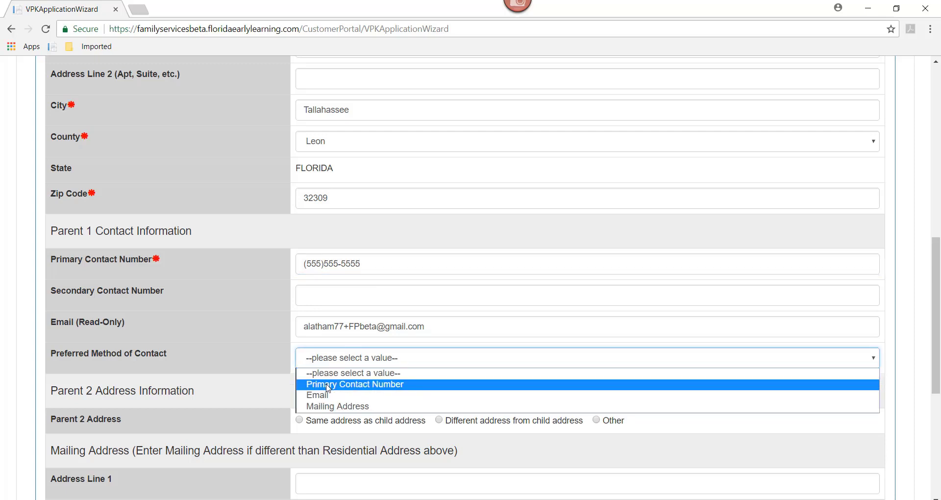
{"action": "left_click", "coordinate": [329, 384]}
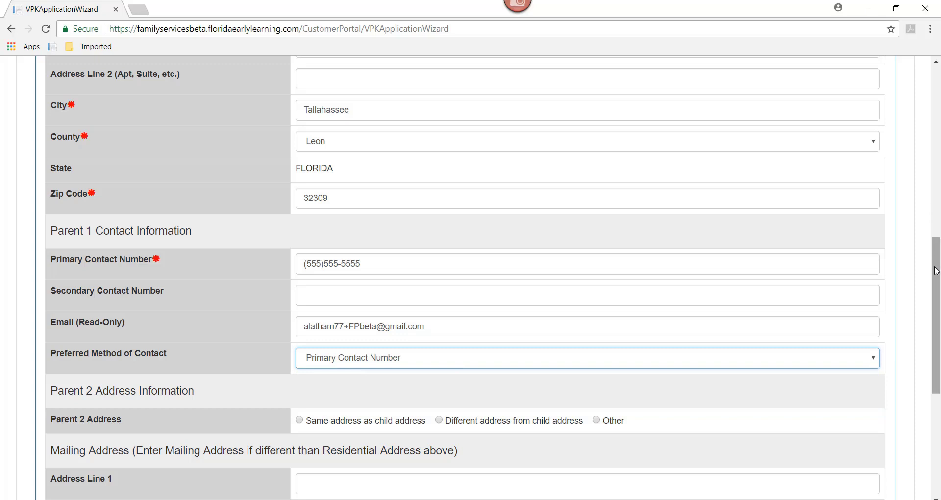
{"action": "left_click_drag", "start_coordinate": [936, 276], "coordinate": [936, 356]}
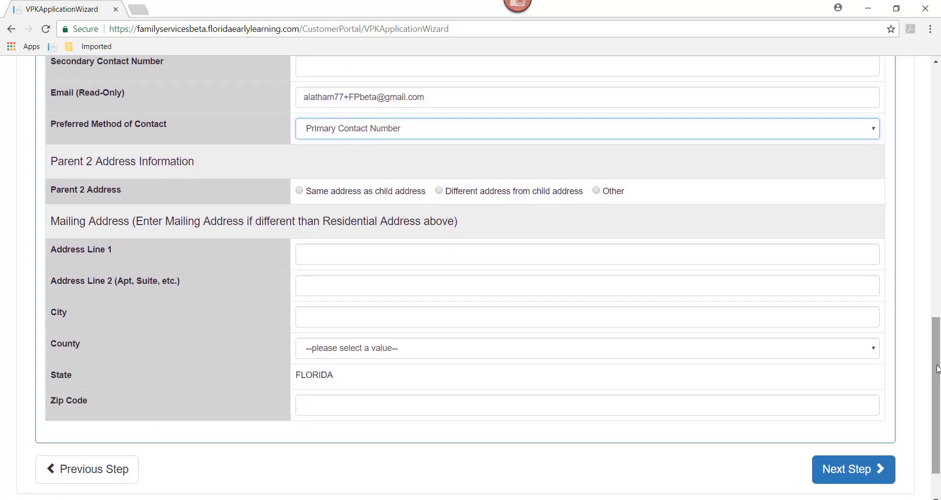
Step: Pick School year (540 hours) as the desired session and Private provider as the program setting
{"action": "left_click", "coordinate": [849, 478]}
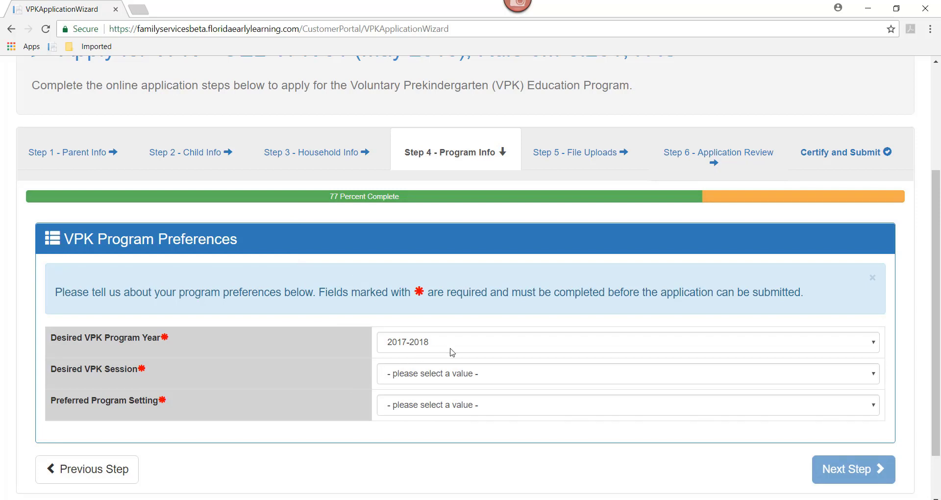
{"action": "left_click", "coordinate": [446, 376]}
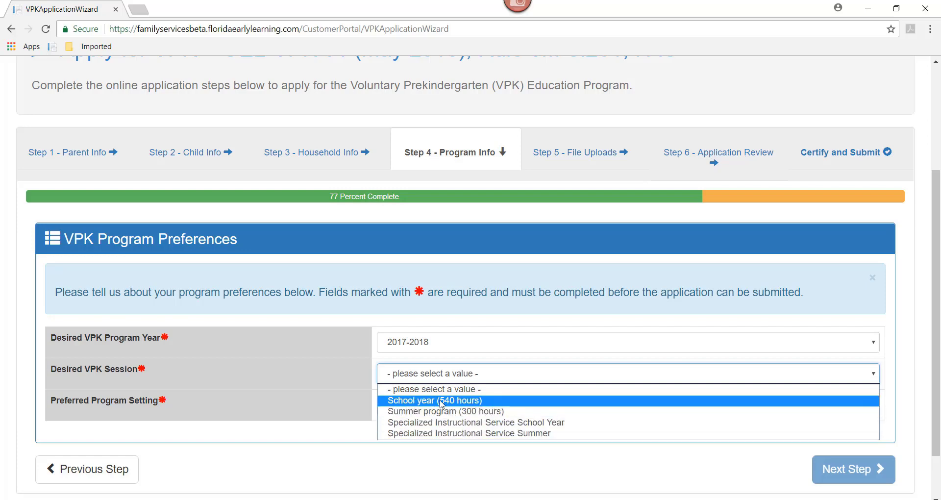
{"action": "left_click", "coordinate": [441, 401]}
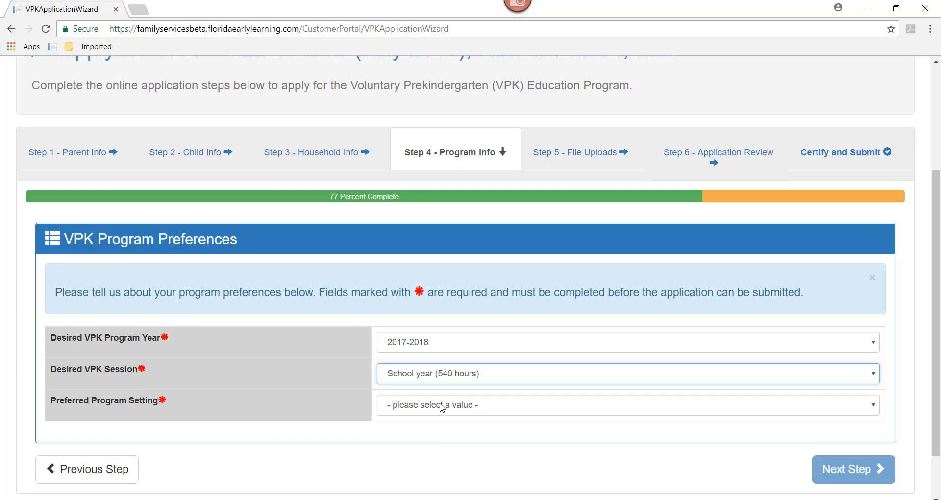
{"action": "left_click", "coordinate": [442, 405]}
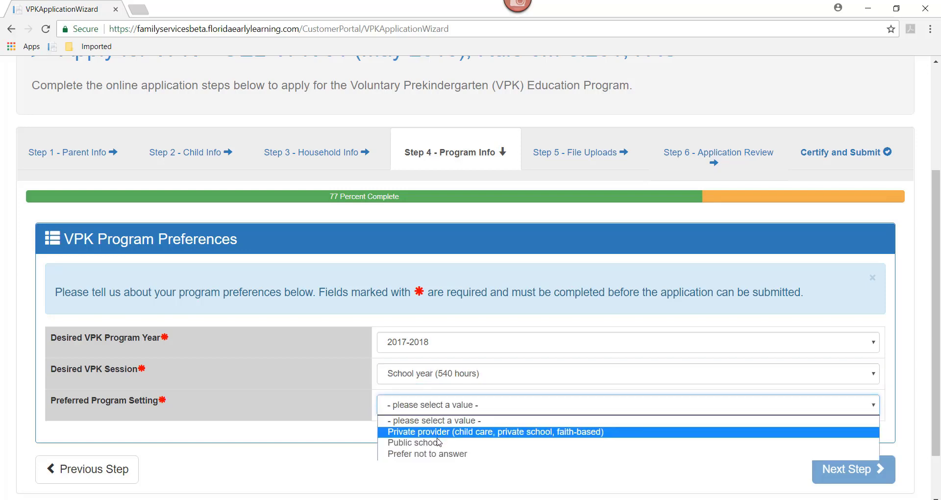
{"action": "left_click", "coordinate": [438, 434]}
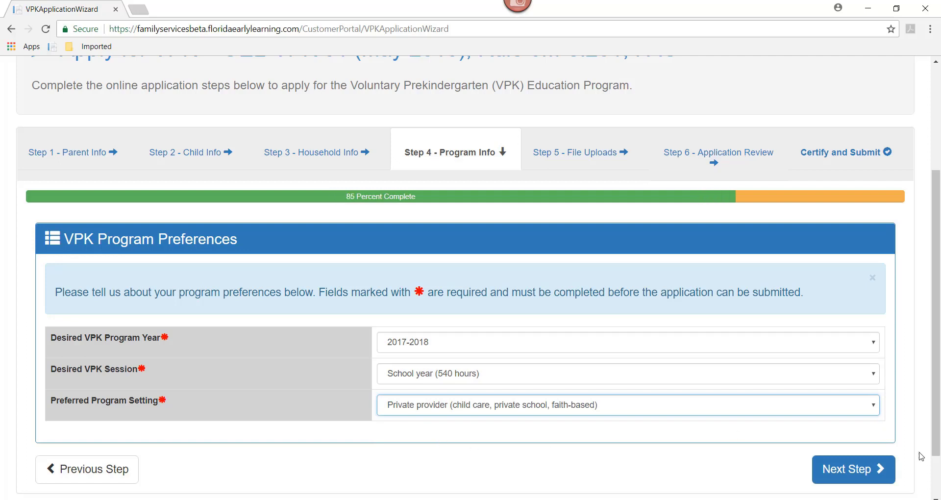
Step: Upload proof of residence.png under Proof of Residence
{"action": "left_click", "coordinate": [853, 471]}
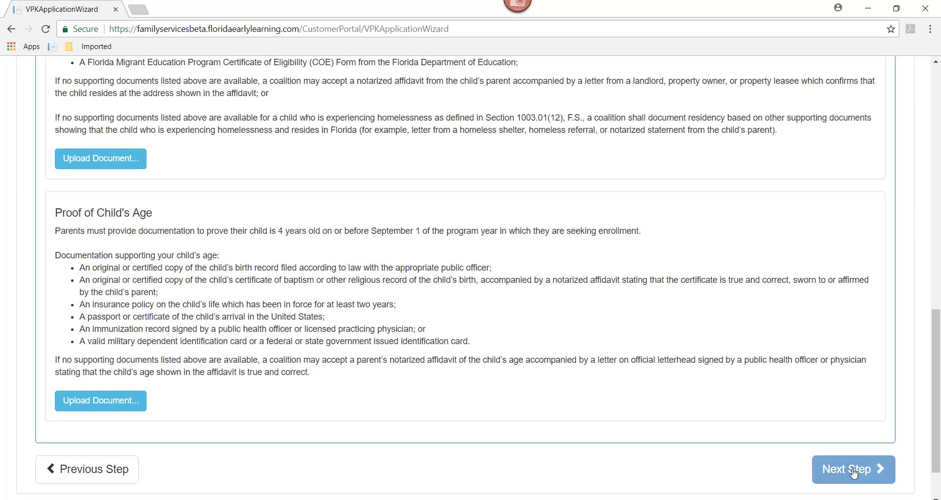
{"action": "left_click_drag", "start_coordinate": [930, 351], "coordinate": [935, 147]}
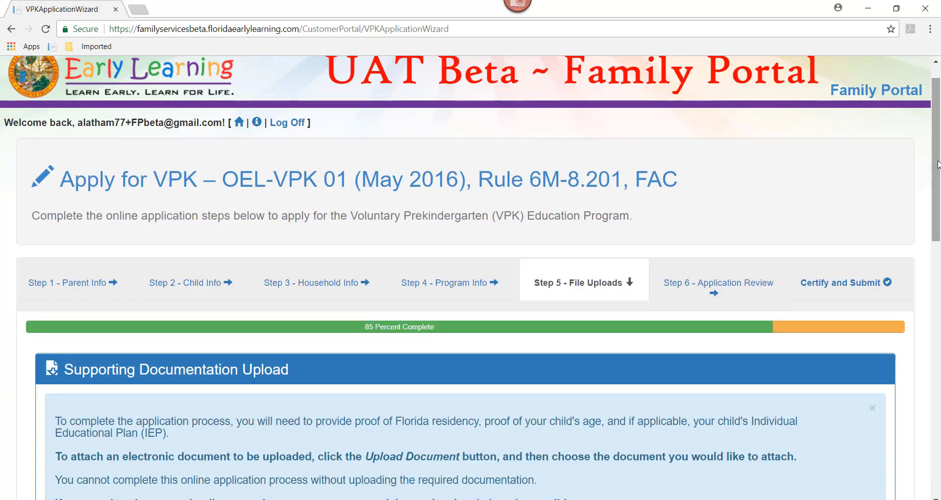
{"action": "left_click_drag", "start_coordinate": [938, 171], "coordinate": [938, 298]}
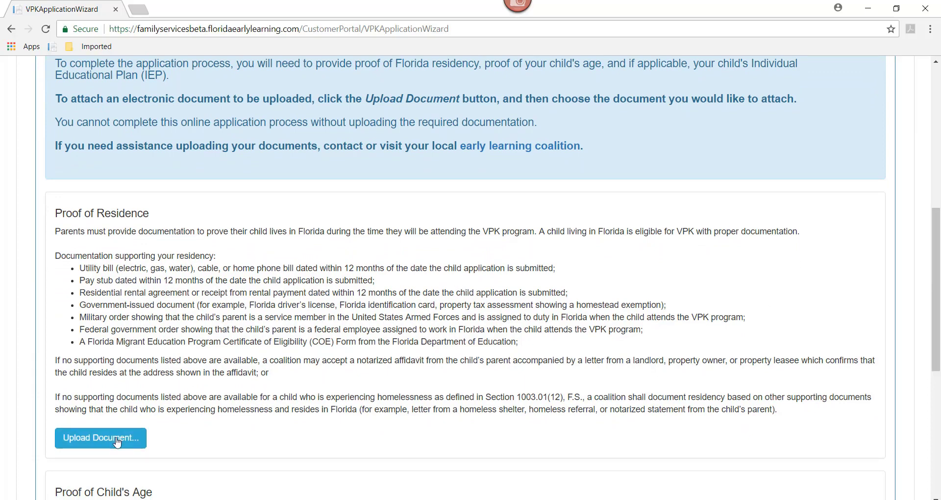
{"action": "left_click", "coordinate": [118, 442]}
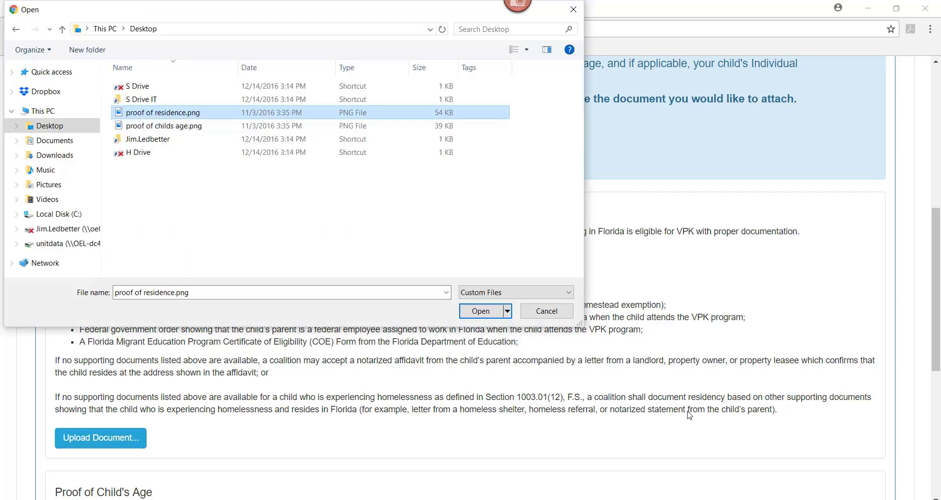
{"action": "left_click", "coordinate": [479, 311]}
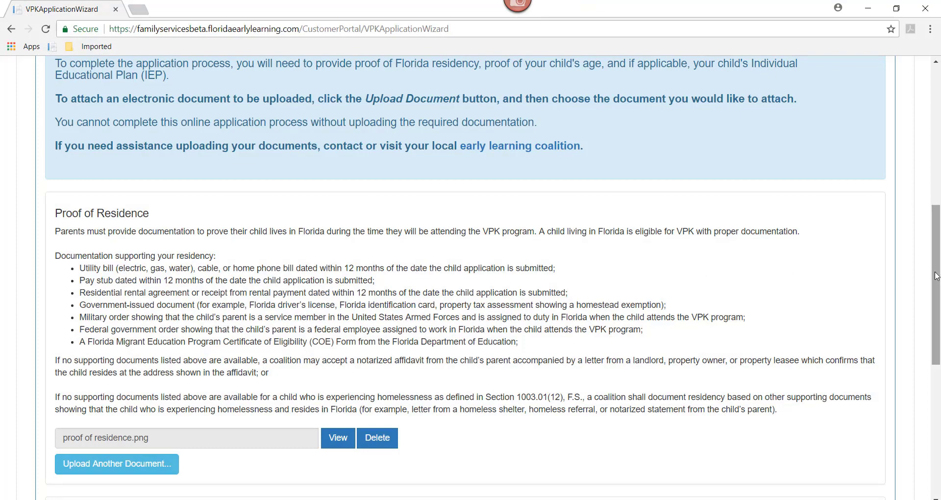
{"action": "left_click_drag", "start_coordinate": [936, 294], "coordinate": [936, 382]}
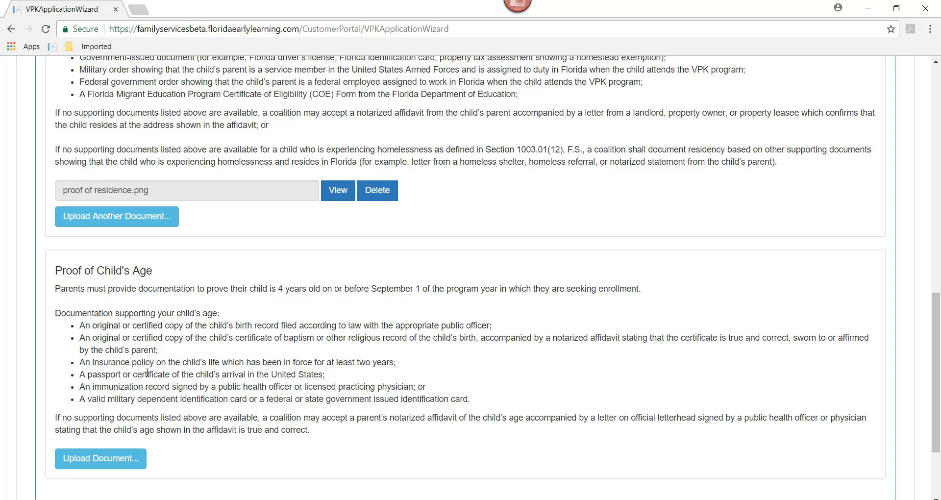
Step: Upload proof of childs age.png from the Desktop under Proof of Child's Age
{"action": "left_click", "coordinate": [105, 460]}
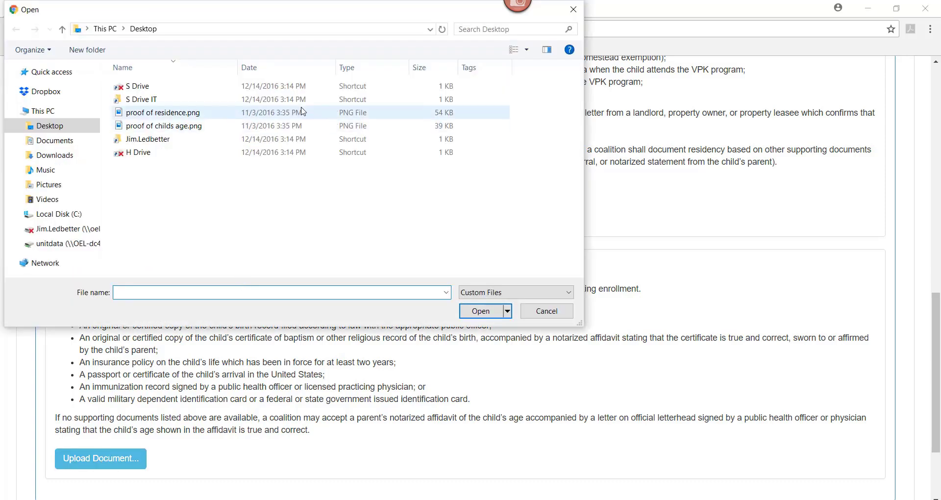
{"action": "left_click", "coordinate": [147, 129]}
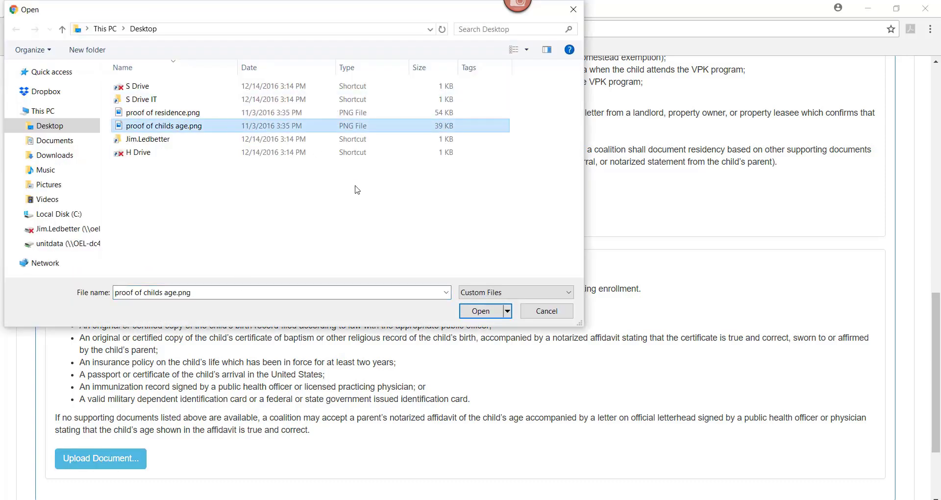
{"action": "left_click", "coordinate": [481, 310]}
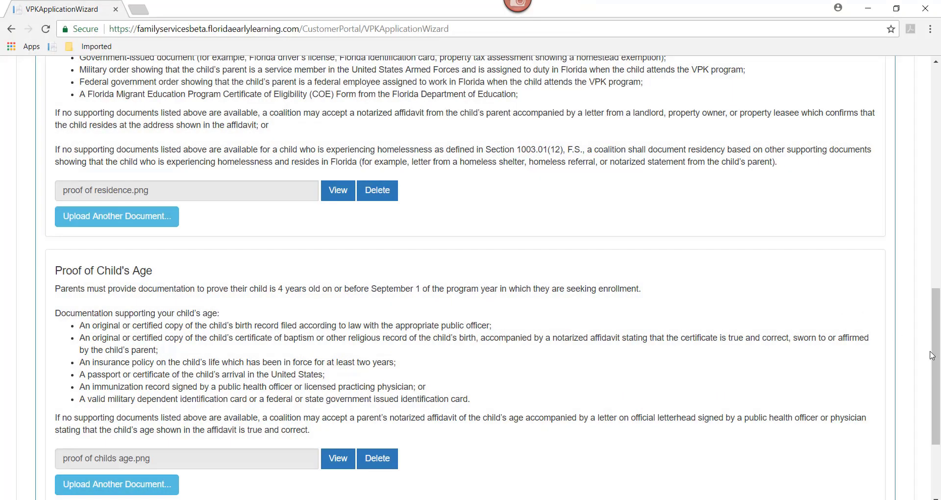
{"action": "left_click_drag", "start_coordinate": [932, 352], "coordinate": [931, 247]}
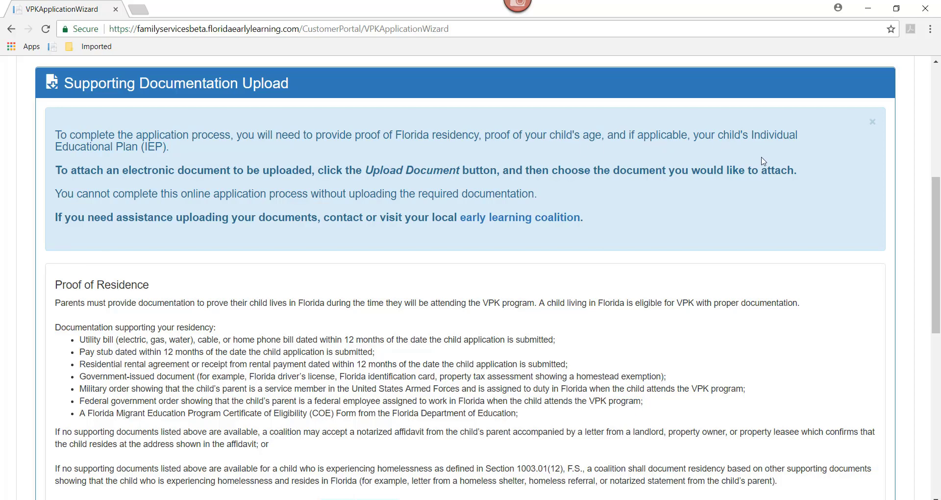
{"action": "left_click_drag", "start_coordinate": [938, 245], "coordinate": [939, 403]}
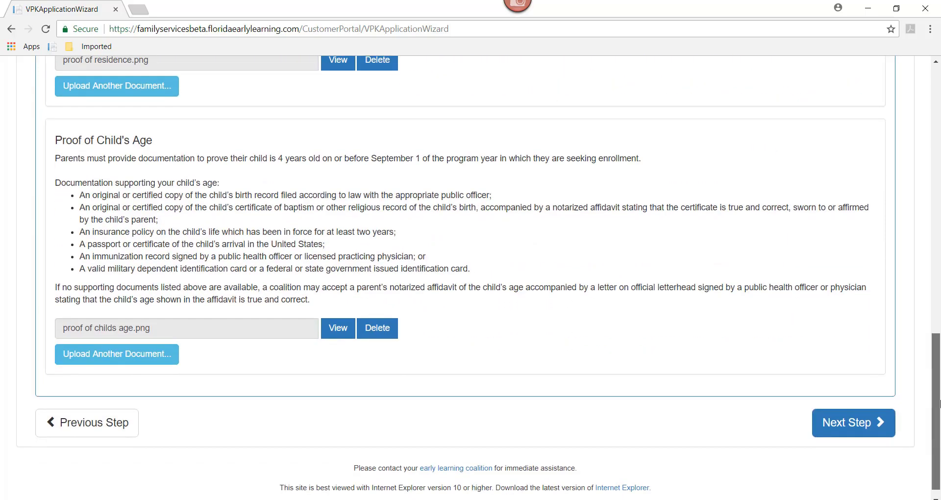
Step: Scroll through the Step 6 application summary, then return to edit program preferences
{"action": "left_click", "coordinate": [842, 432]}
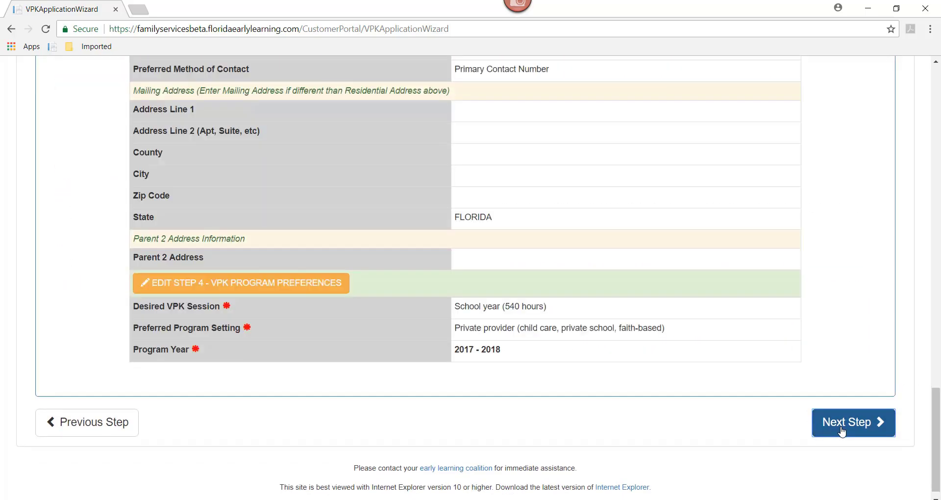
{"action": "left_click_drag", "start_coordinate": [933, 440], "coordinate": [920, 172]}
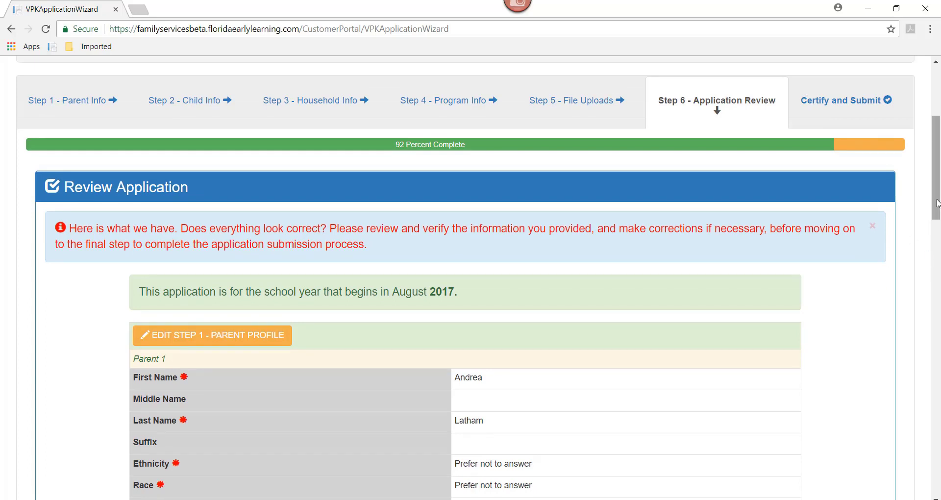
{"action": "left_click_drag", "start_coordinate": [937, 205], "coordinate": [939, 453]}
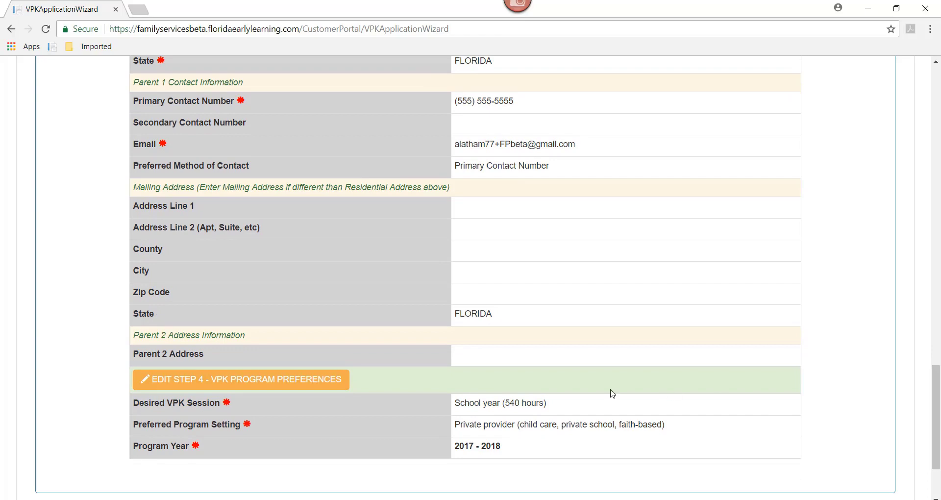
{"action": "left_click", "coordinate": [197, 386]}
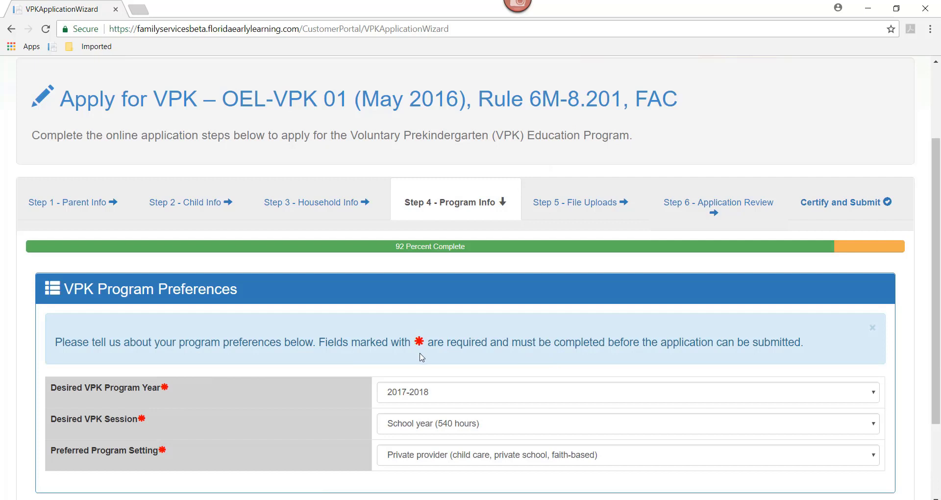
Step: Advance past program preferences, scroll through the Application Review, and continue to certification
{"action": "scroll", "coordinate": [939, 267], "scroll_direction": "down", "scroll_amount": 2}
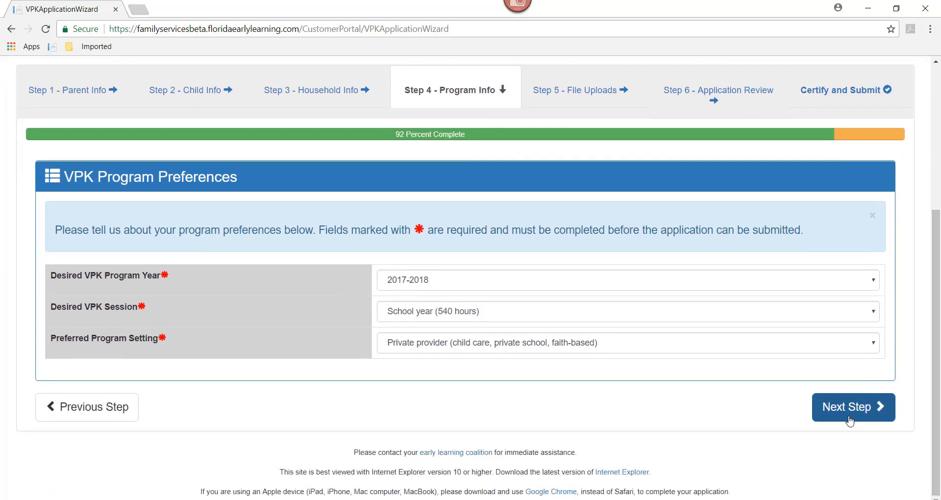
{"action": "left_click", "coordinate": [846, 417]}
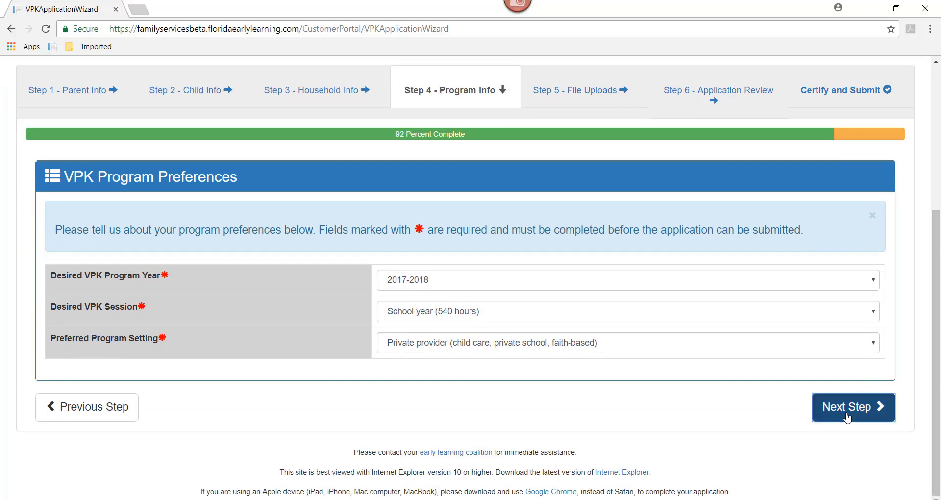
{"action": "left_click", "coordinate": [745, 96]}
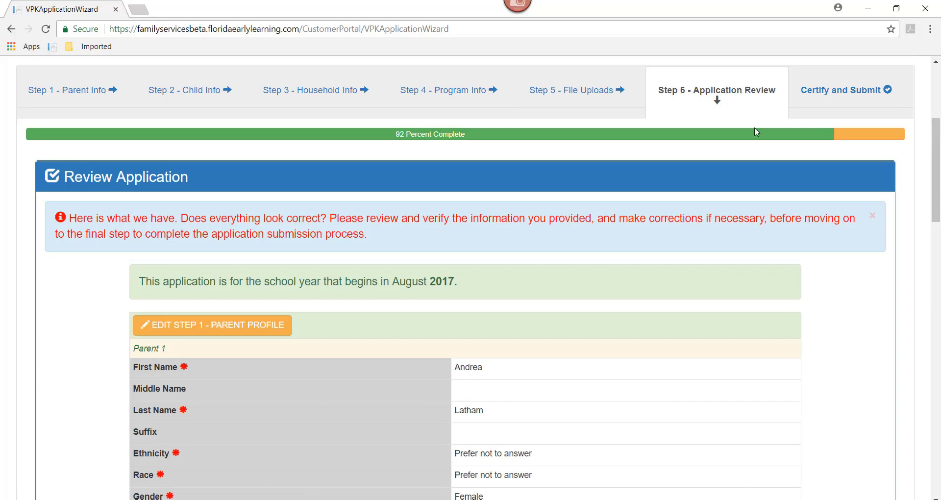
{"action": "scroll", "coordinate": [935, 230], "scroll_direction": "down", "scroll_amount": 2}
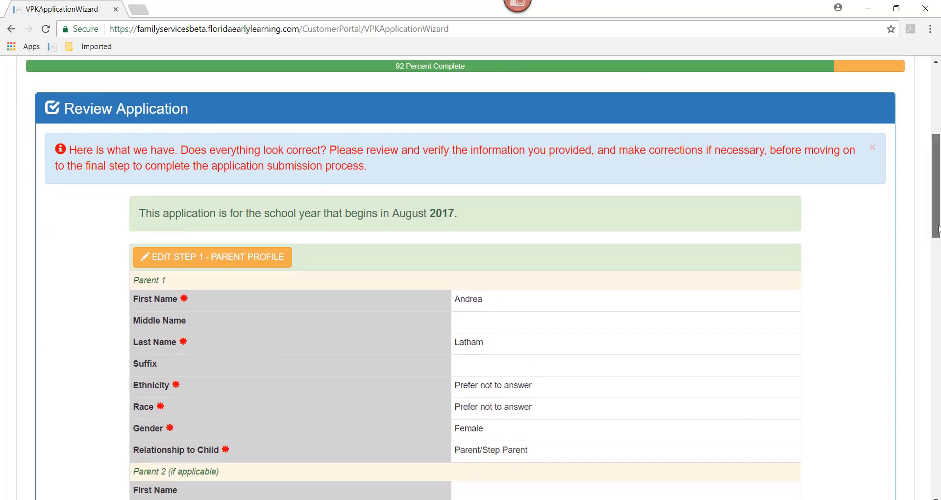
{"action": "left_click_drag", "start_coordinate": [934, 225], "coordinate": [937, 480]}
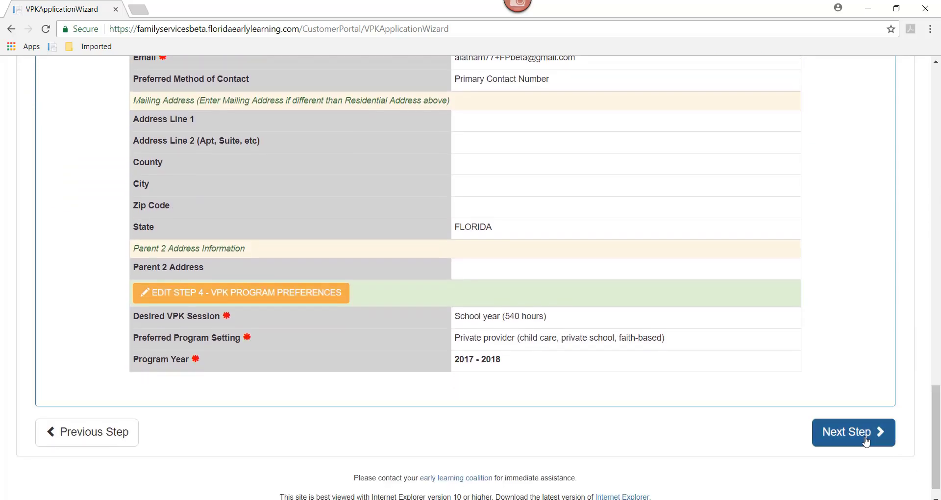
{"action": "left_click", "coordinate": [865, 441]}
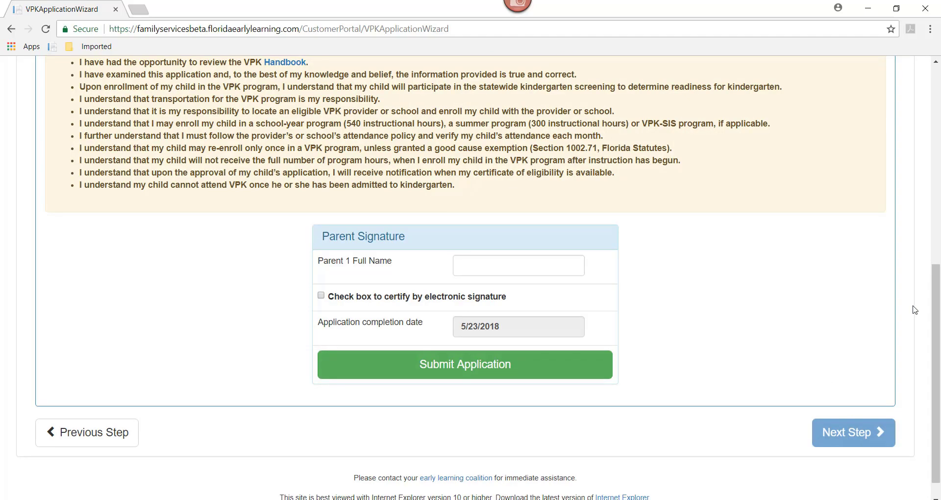
Step: Enter Parent 1's full name and tick the box certifying by electronic signature
{"action": "left_click_drag", "start_coordinate": [936, 328], "coordinate": [937, 175]}
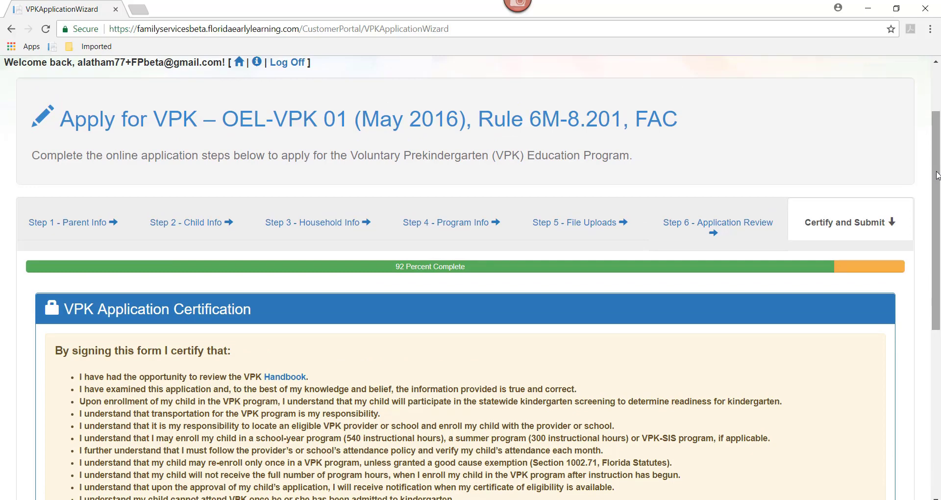
{"action": "left_click_drag", "start_coordinate": [937, 176], "coordinate": [938, 231]}
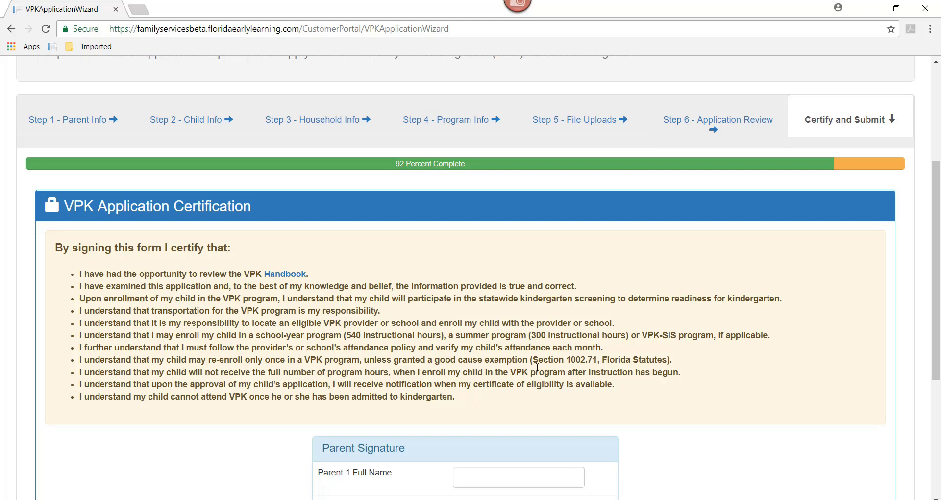
{"action": "left_click_drag", "start_coordinate": [937, 293], "coordinate": [935, 354]}
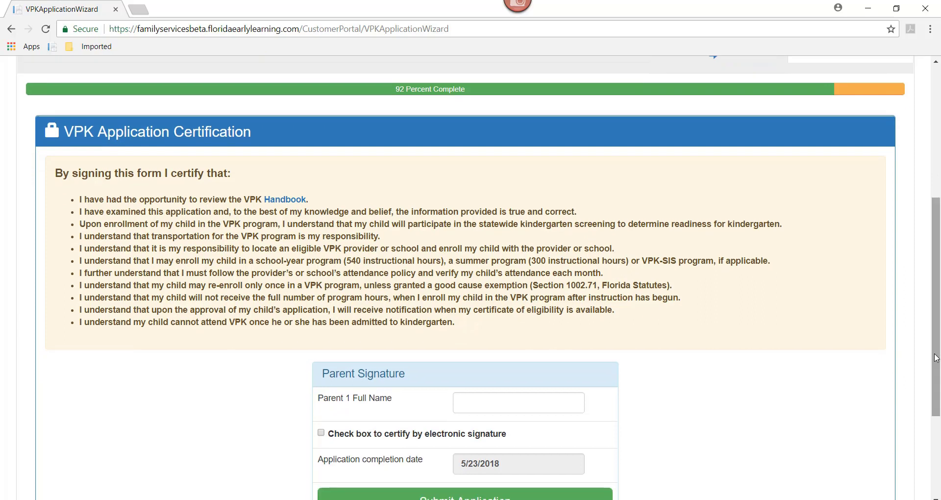
{"action": "left_click", "coordinate": [463, 401]}
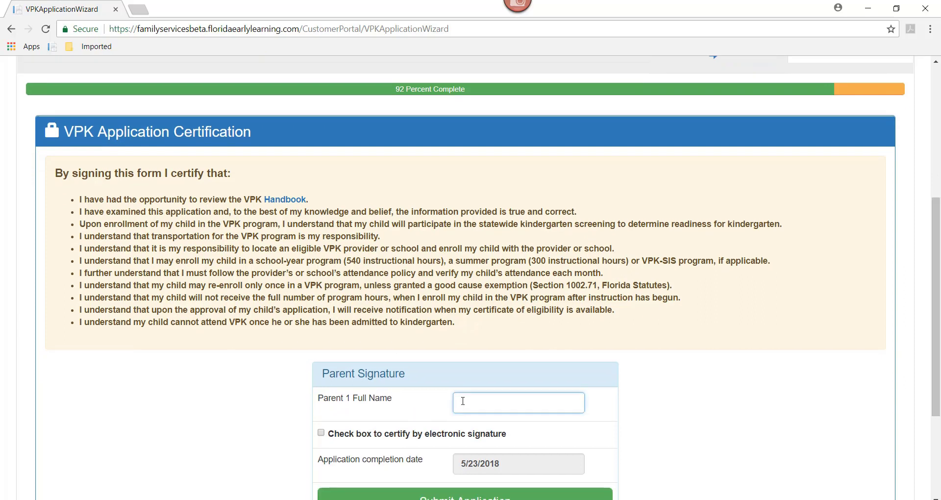
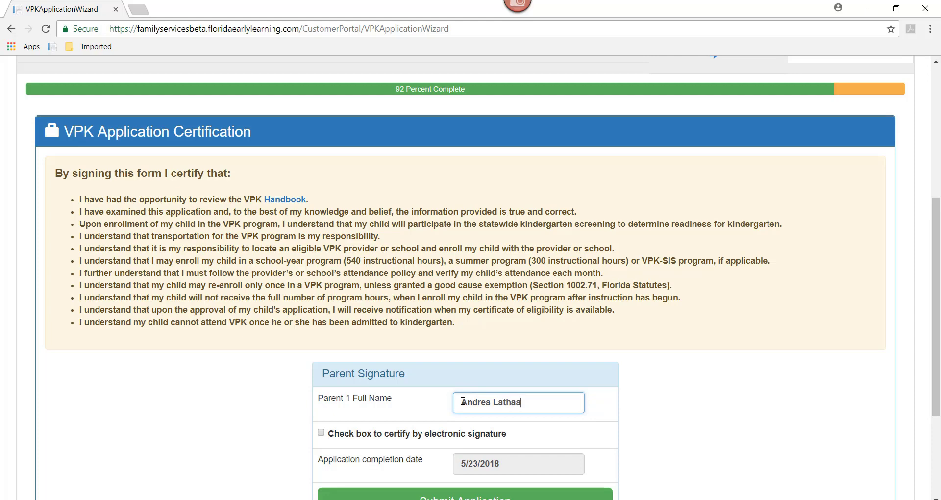
{"action": "left_click", "coordinate": [321, 433]}
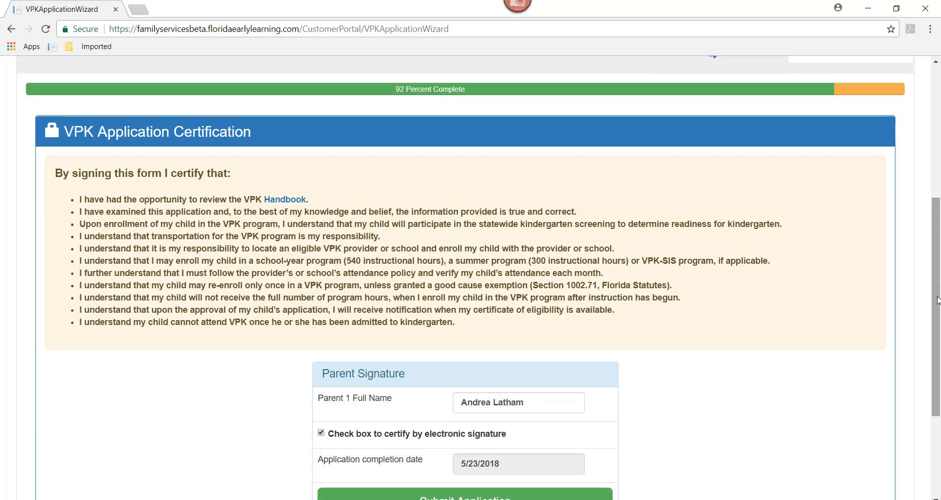
{"action": "scroll", "coordinate": [937, 300], "scroll_direction": "down", "scroll_amount": 1}
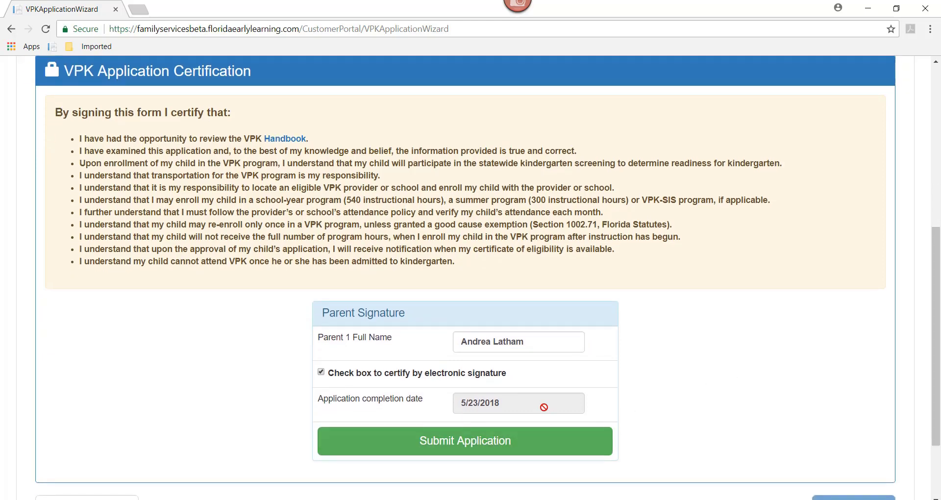
Step: Submit the VPK application, choose Continue to stay logged in, and return to the top of the confirmation page
{"action": "left_click", "coordinate": [461, 452]}
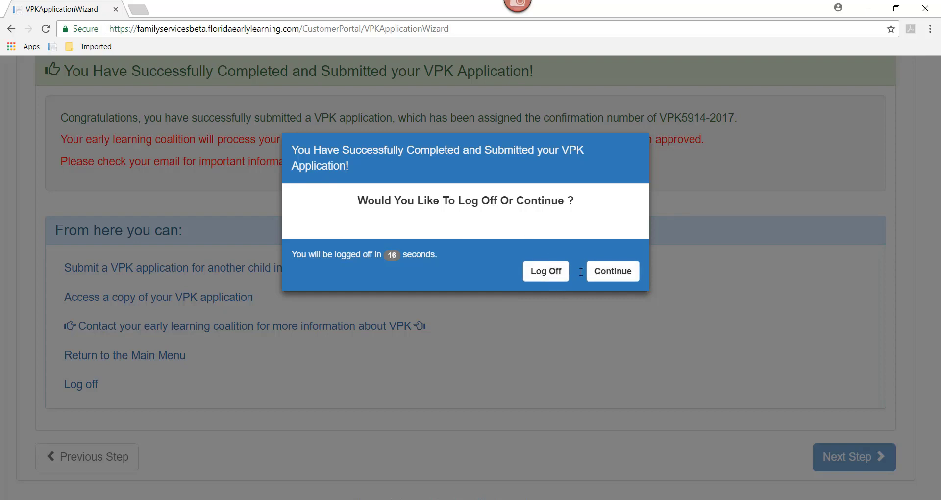
{"action": "left_click", "coordinate": [612, 272]}
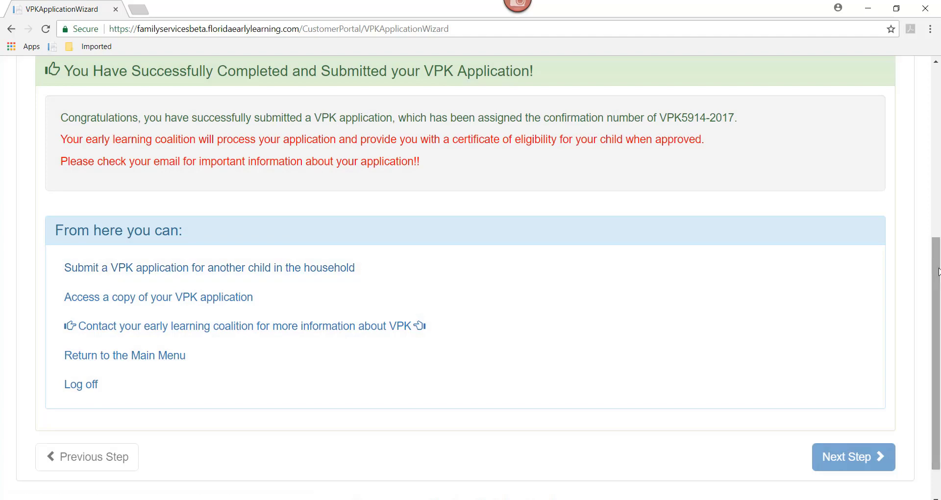
{"action": "scroll", "coordinate": [938, 272], "scroll_direction": "up", "scroll_amount": 7}
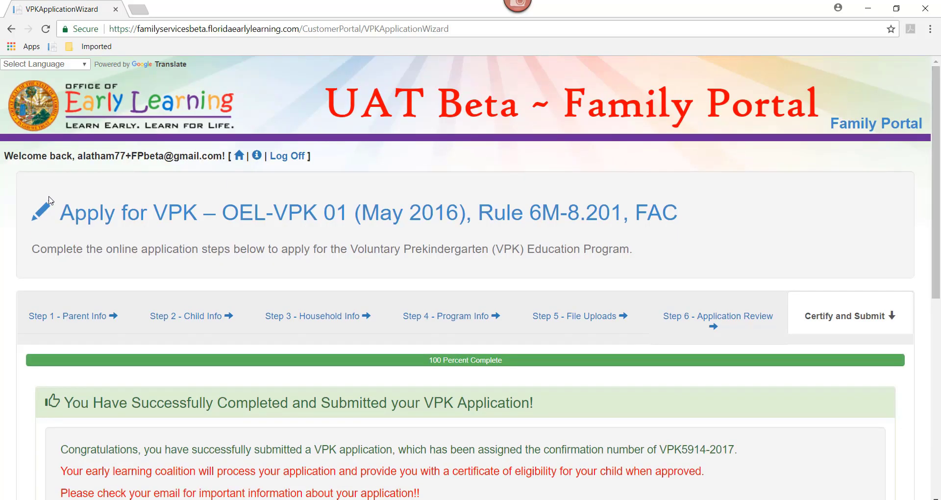
Step: Go back to the Family Profile home and scroll down to the VPK Applications table
{"action": "left_click", "coordinate": [238, 163]}
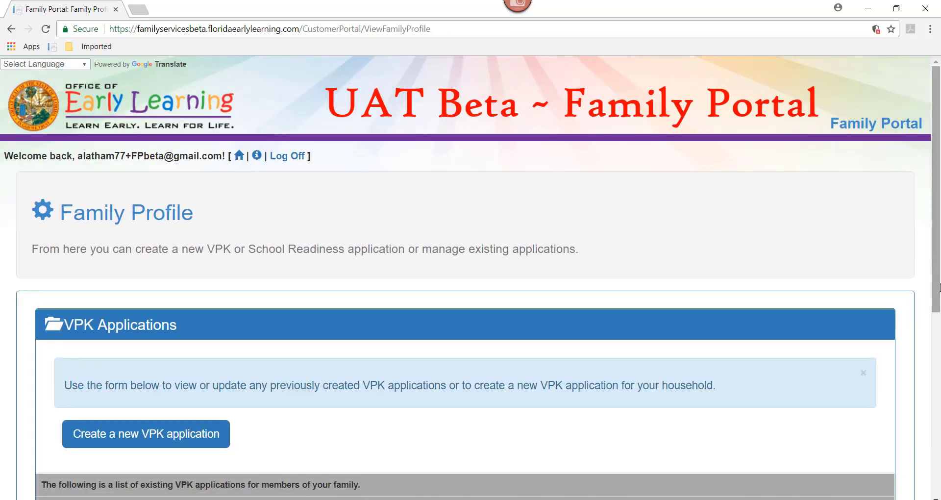
{"action": "left_click_drag", "start_coordinate": [939, 287], "coordinate": [939, 365]}
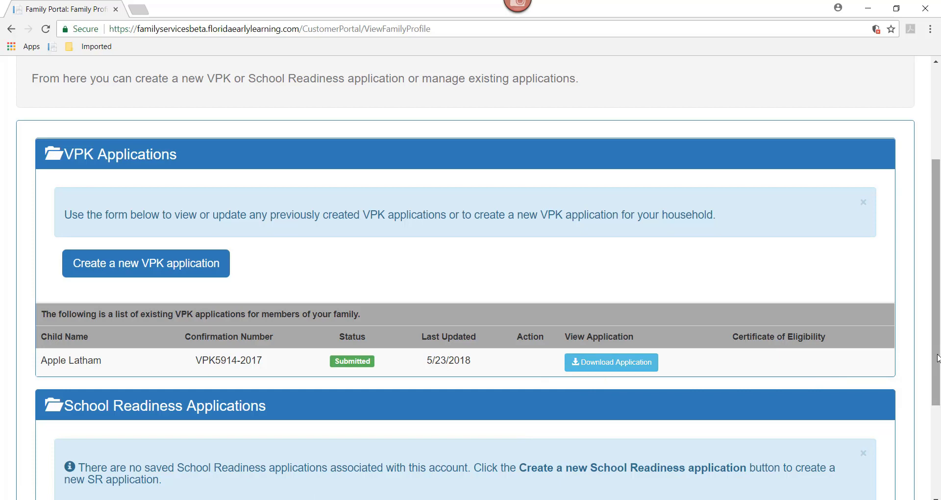
{"action": "scroll", "coordinate": [937, 361], "scroll_direction": "down", "scroll_amount": 1}
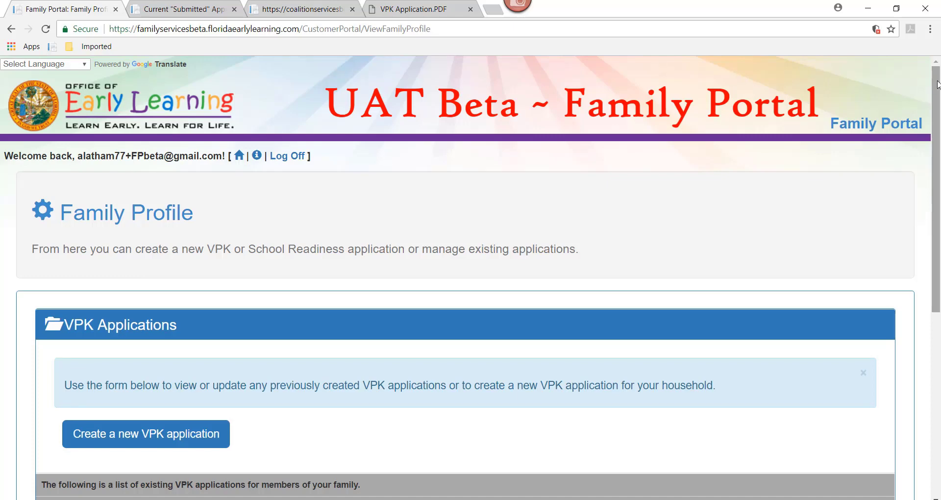
{"action": "scroll", "coordinate": [937, 93], "scroll_direction": "down", "scroll_amount": 2}
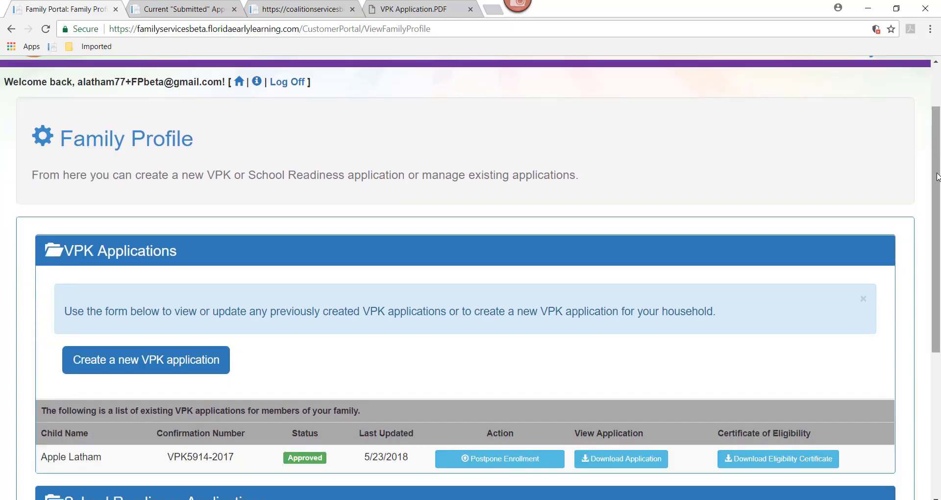
{"action": "scroll", "coordinate": [936, 171], "scroll_direction": "down", "scroll_amount": 1}
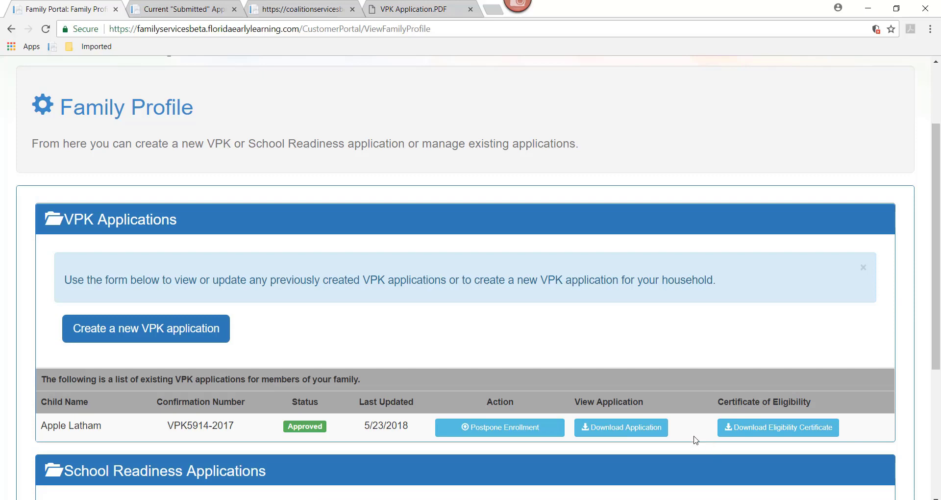
Step: Download and open VPK Certificate.pdf, then switch to the VPK Application.PDF tab
{"action": "left_click", "coordinate": [738, 435]}
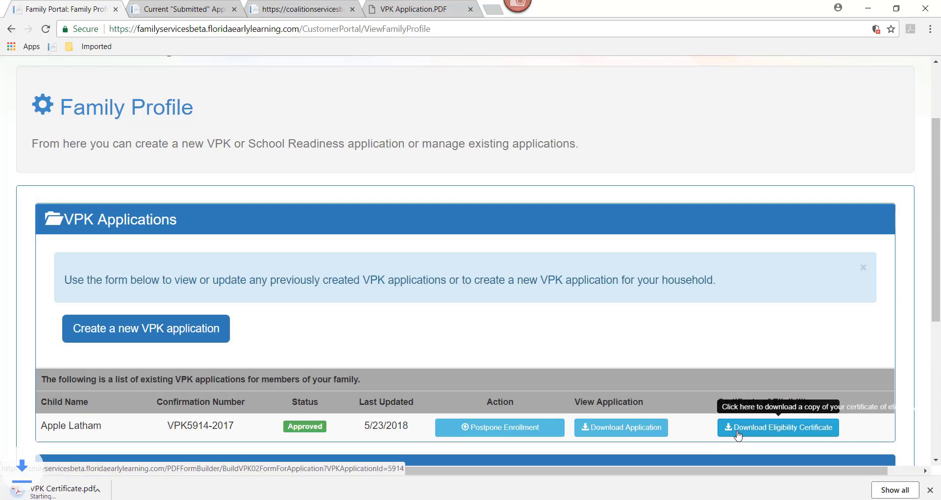
{"action": "left_click", "coordinate": [65, 488]}
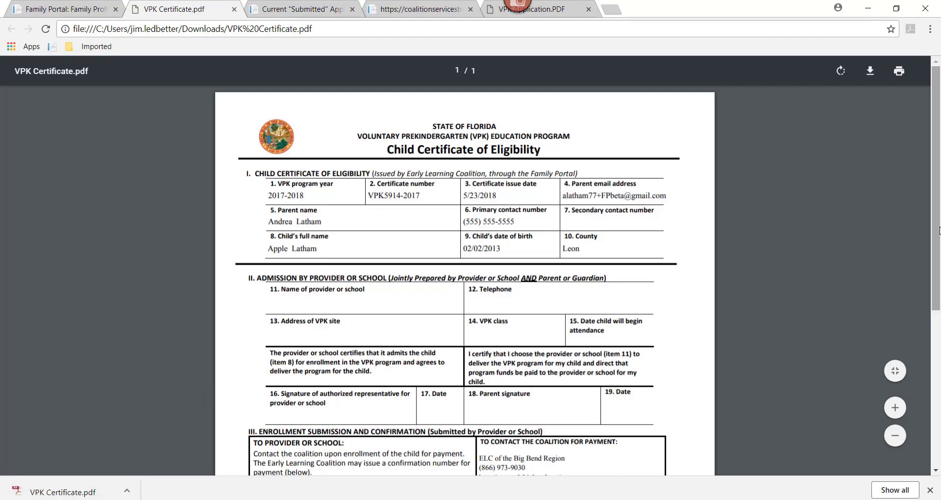
{"action": "key", "text": "ctrl+9"}
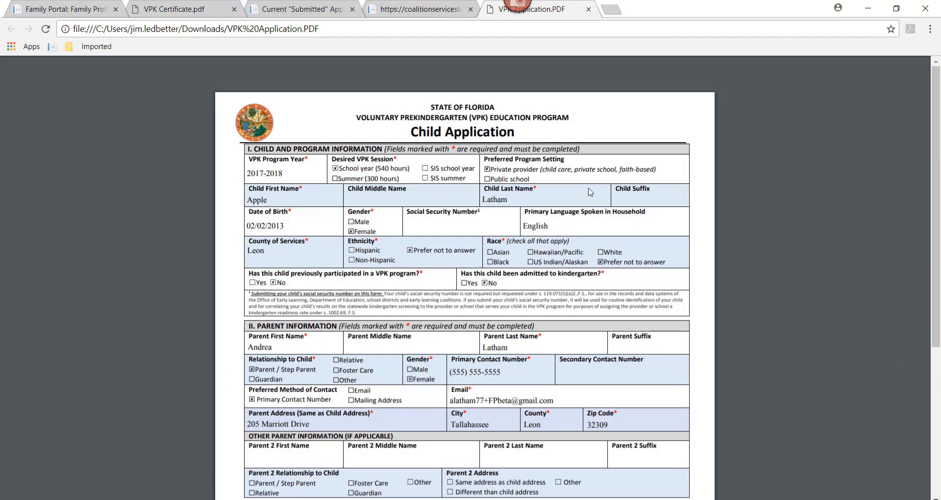